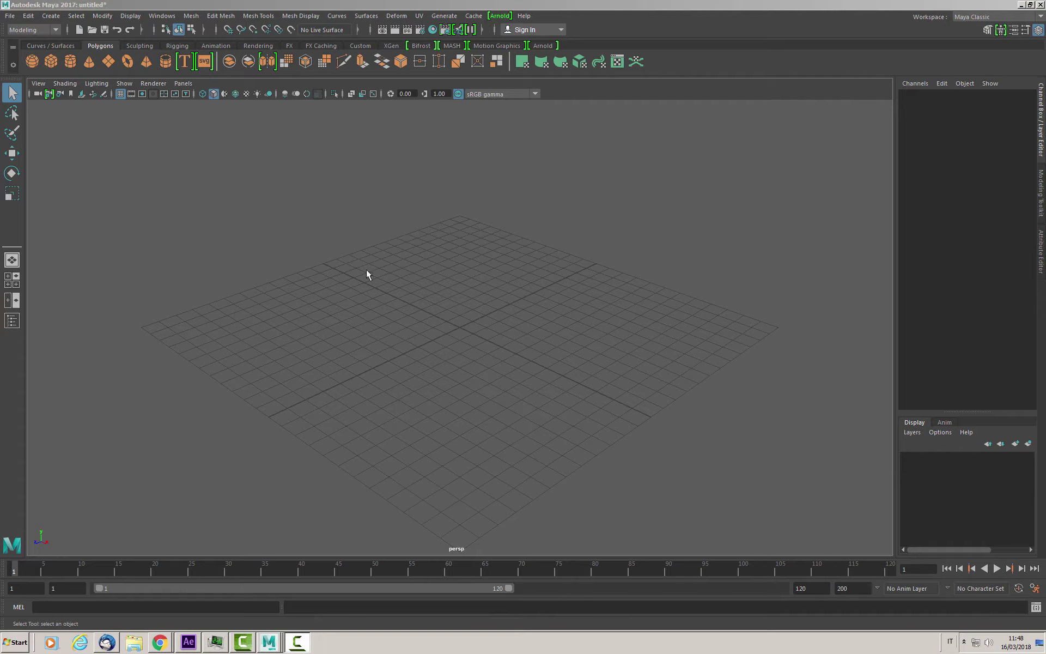
- Create a polygon pipe at the grid origin and scale it up to about 5.9
alt+drag(366, 273, 397, 275)
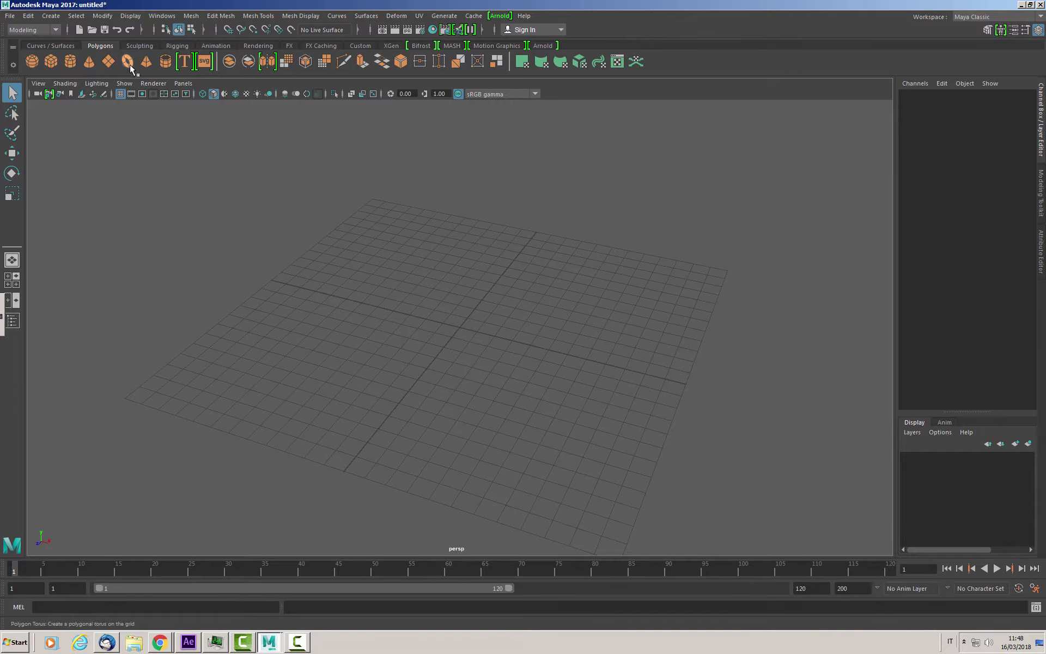
click(165, 62)
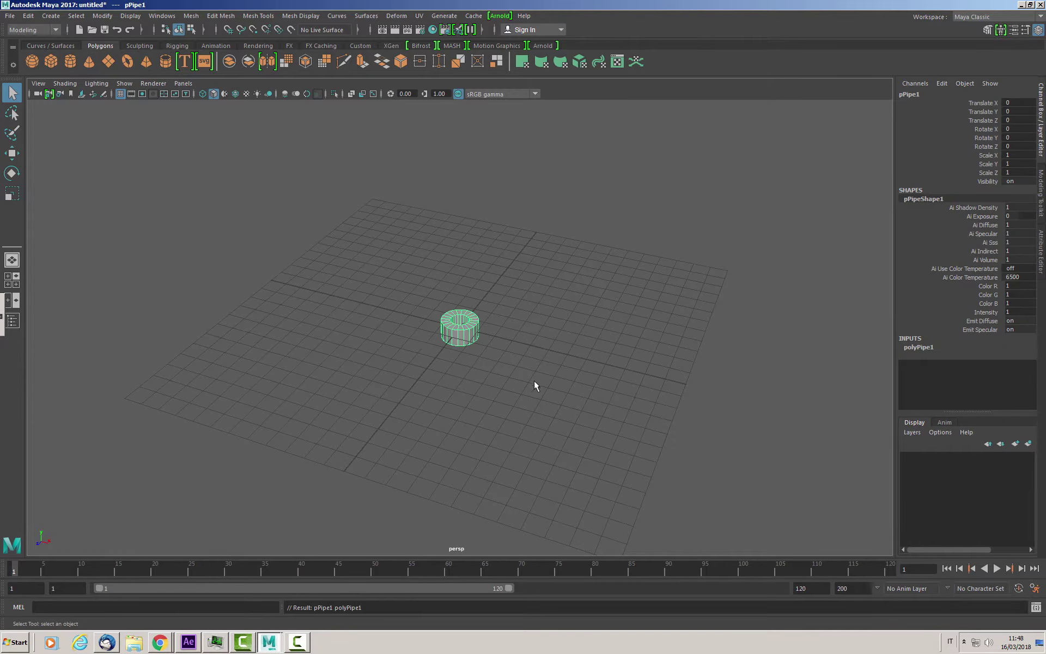
key(r)
mouse_move(460, 328)
mouse_down()
mouse_move(601, 295)
mouse_move(508, 329)
mouse_up()
- Delete the pipe's top and inner faces to leave an open cylinder, back in Object Mode
right_drag(508, 329, 510, 364)
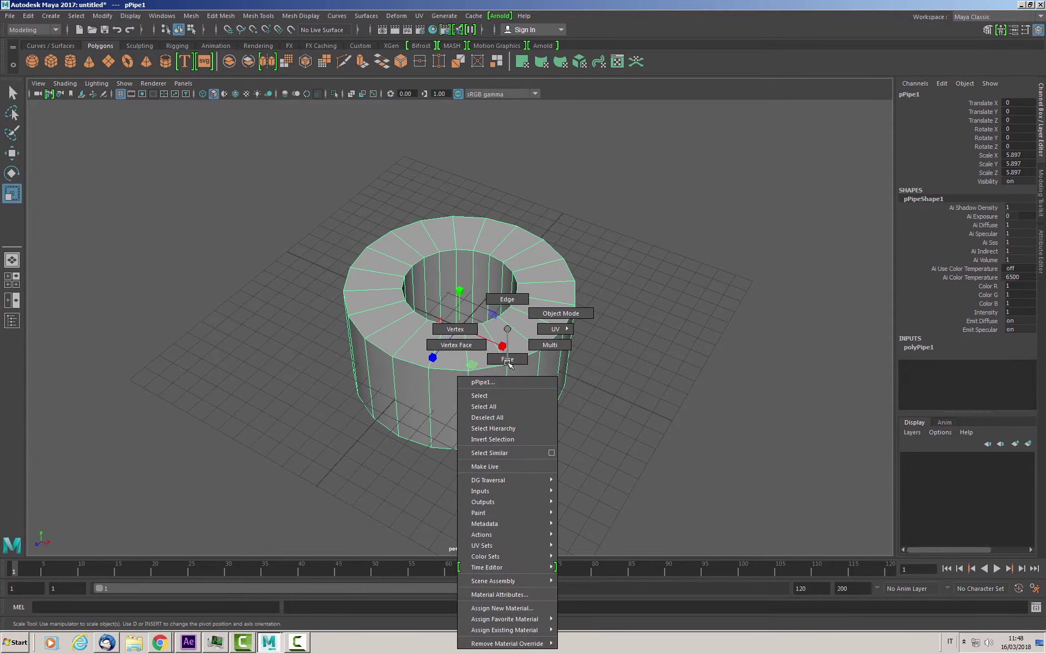
click(482, 281)
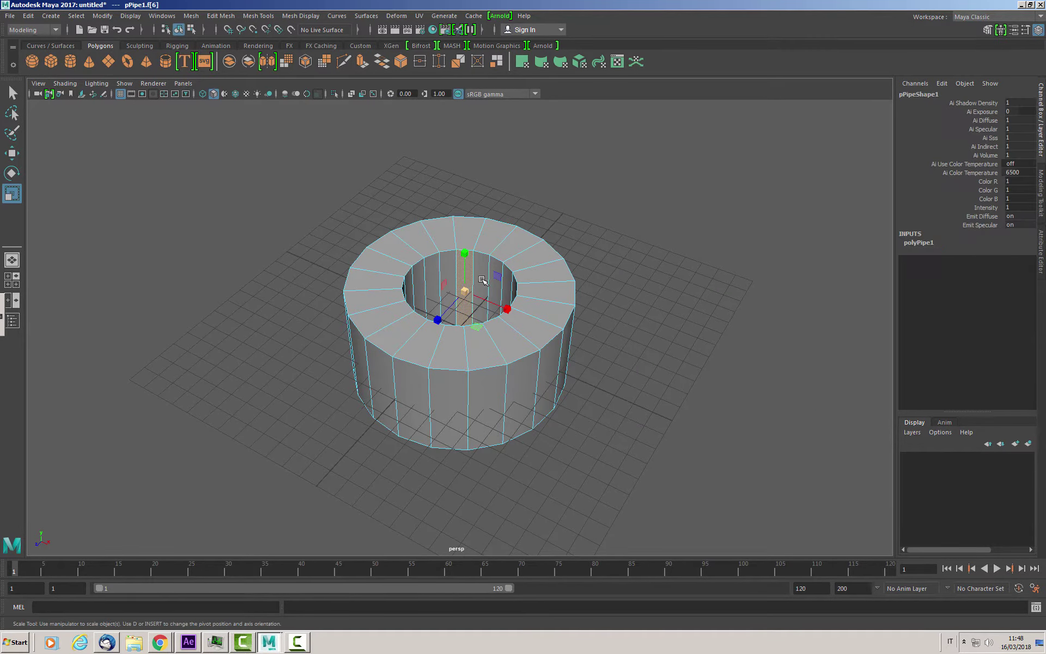
shift+click(467, 266)
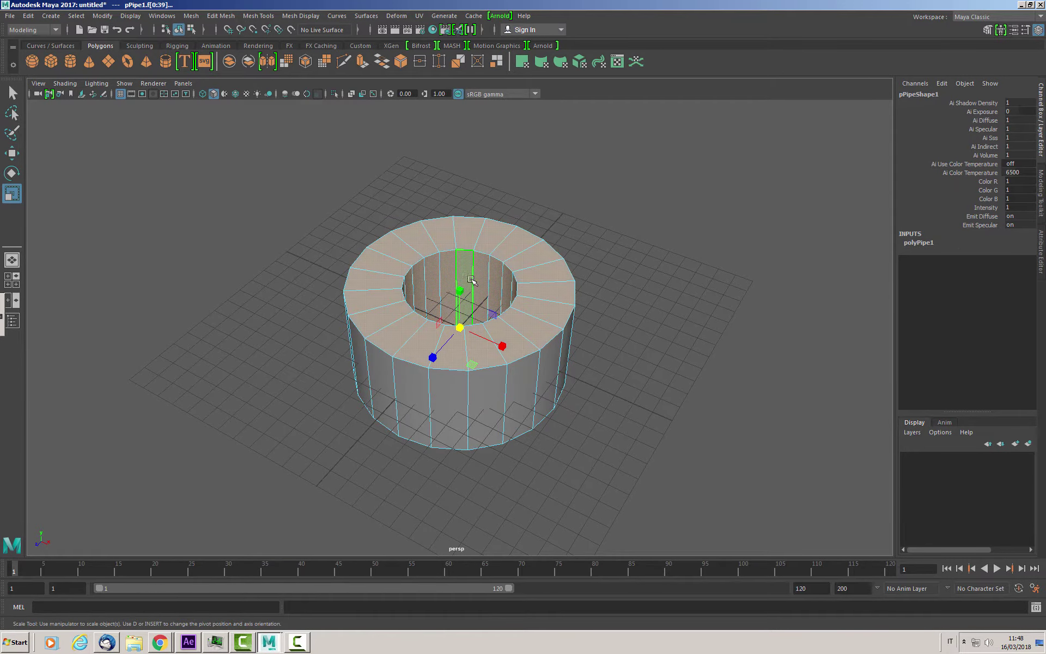
key(Delete)
mouse_move(552, 346)
alt+mouse_down()
mouse_move(397, 379)
mouse_move(493, 376)
mouse_move(499, 323)
alt+mouse_up()
mouse_move(498, 324)
right_down()
mouse_move(542, 308)
mouse_move(554, 599)
right_up()
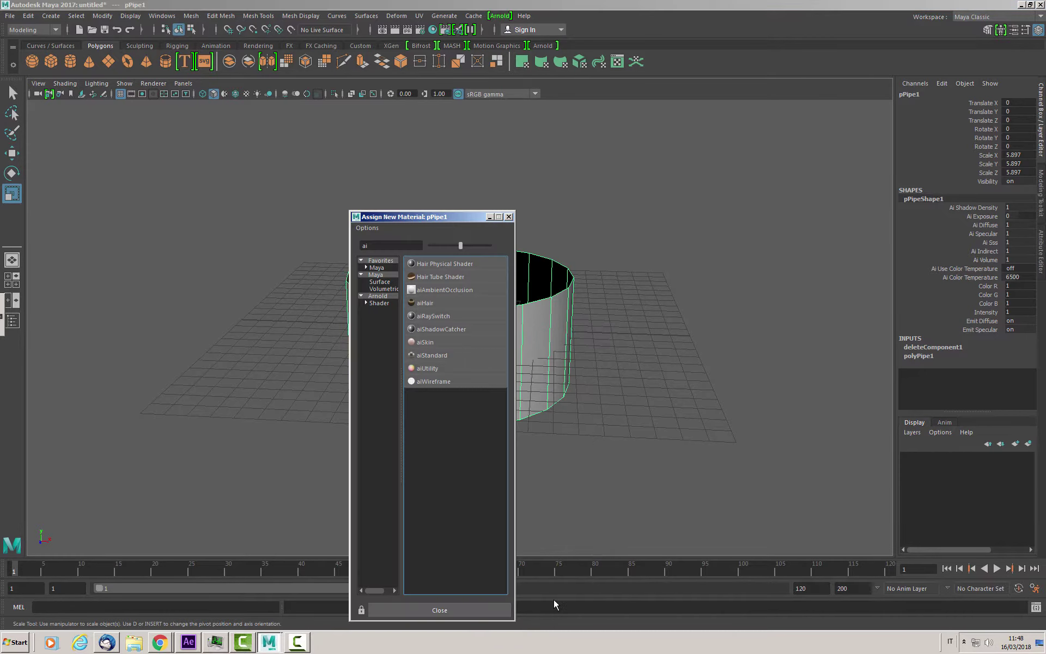
- Assign a new aiStandard material to the pipe, give it a red diffuse colour, and rename it 'red'
click(428, 357)
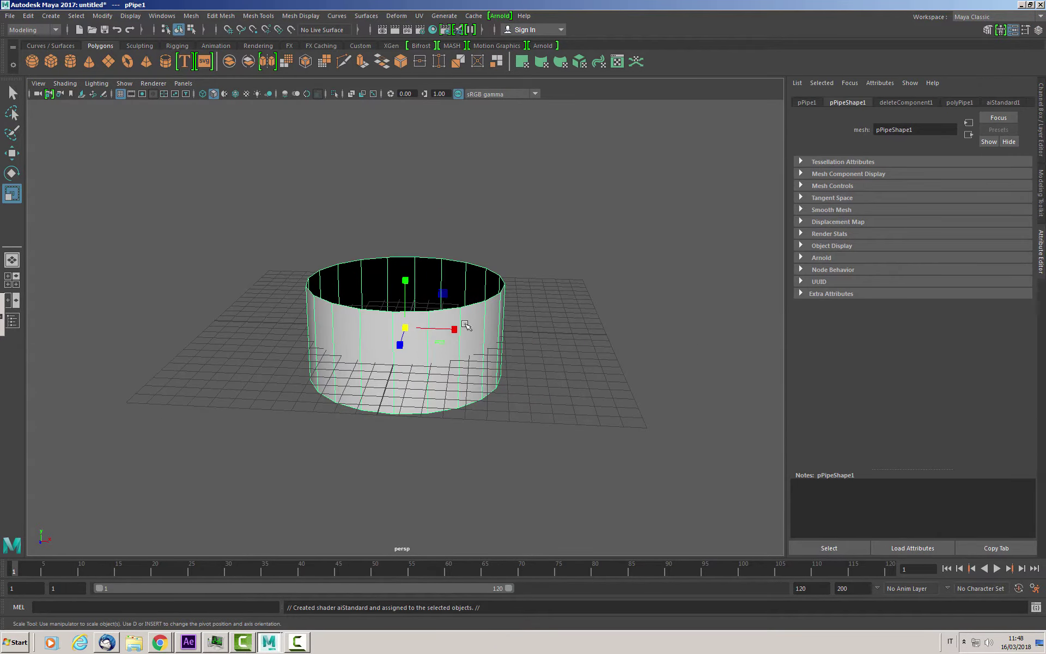
click(993, 103)
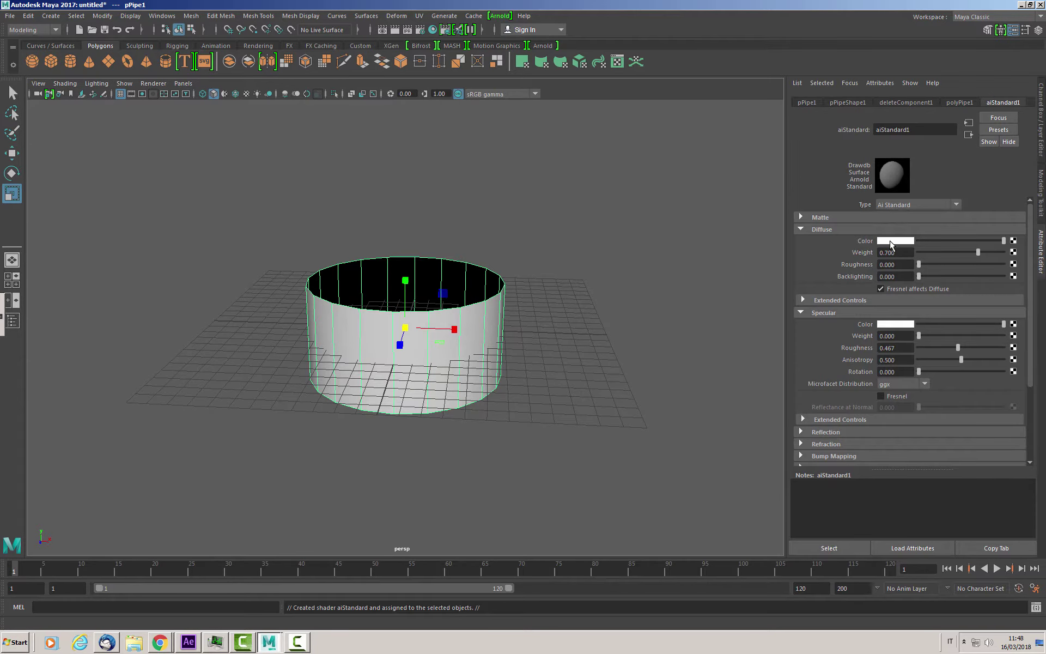
click(891, 240)
click(850, 212)
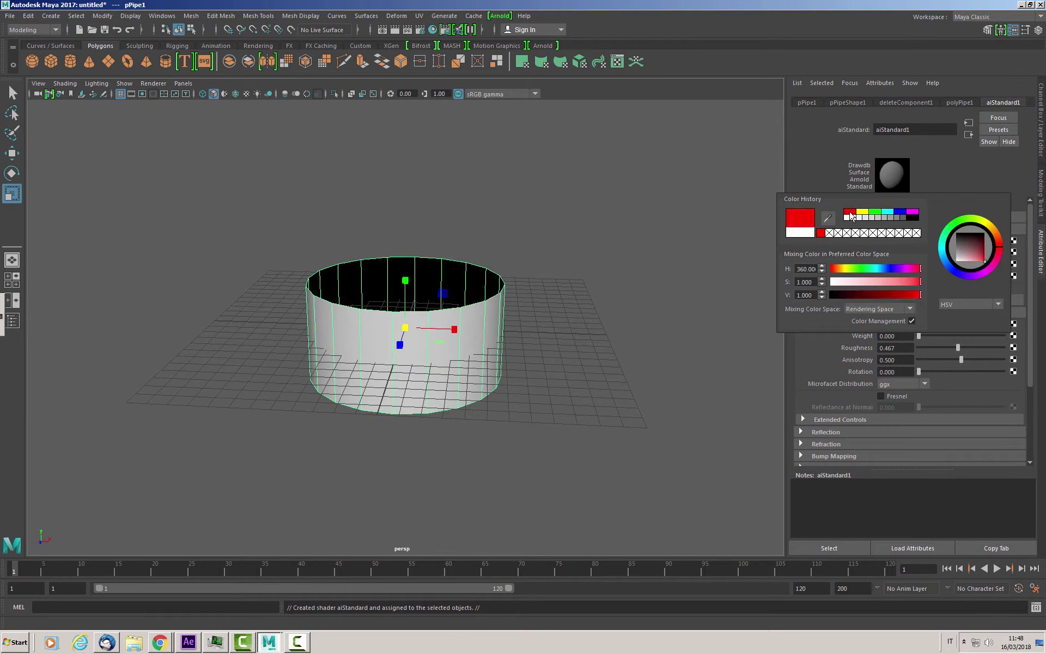
click(822, 182)
double_click(899, 129)
text(r)
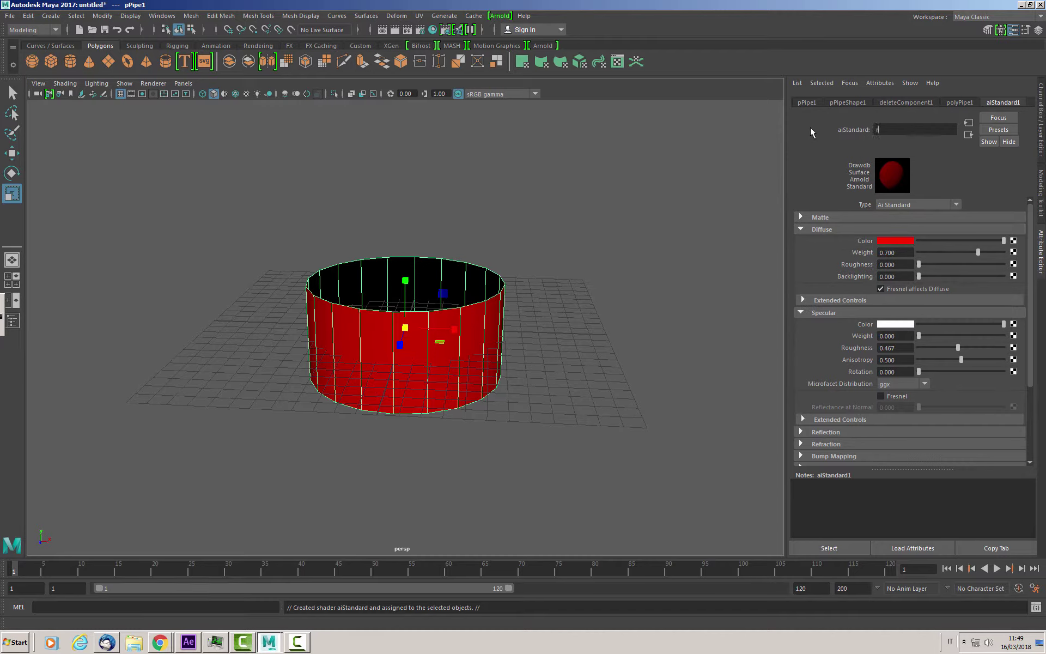
text(ed)
click(603, 201)
mouse_move(533, 320)
alt+mouse_down()
mouse_move(569, 293)
mouse_move(549, 322)
alt+mouse_up()
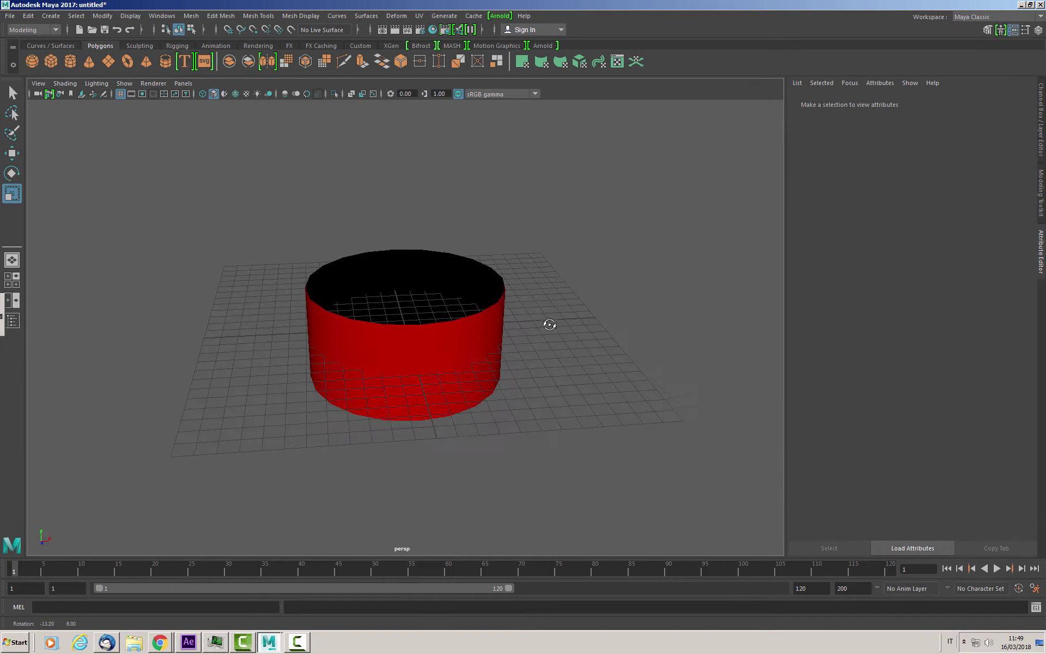
- Add an Arnold SkyDome Light to the scene
click(500, 16)
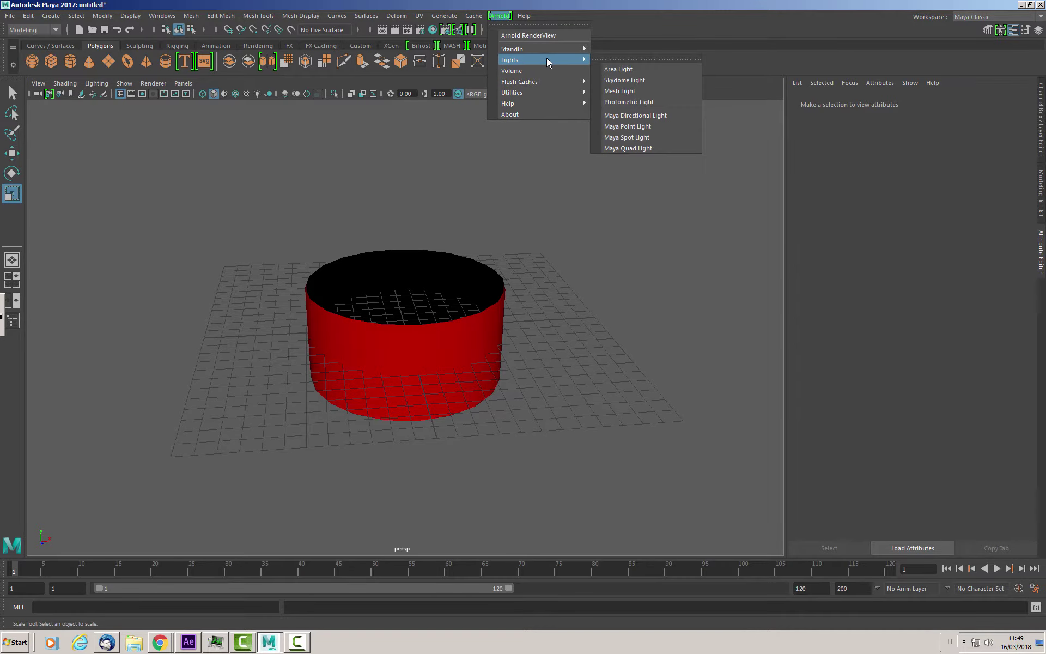
click(611, 79)
mouse_move(550, 214)
alt+mouse_down()
mouse_move(495, 213)
mouse_move(487, 229)
alt+mouse_up()
- Make an Arnold test render of the red cylinder, then close the render view and select the pipe
click(501, 15)
click(523, 29)
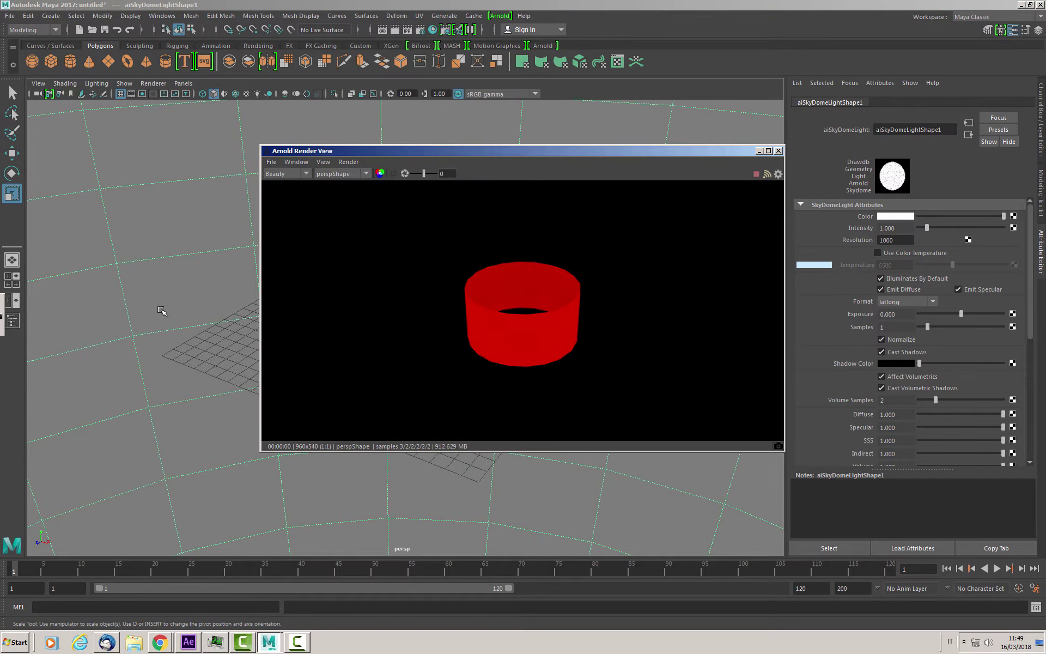
alt+drag(150, 311, 157, 278)
alt+drag(151, 228, 151, 276)
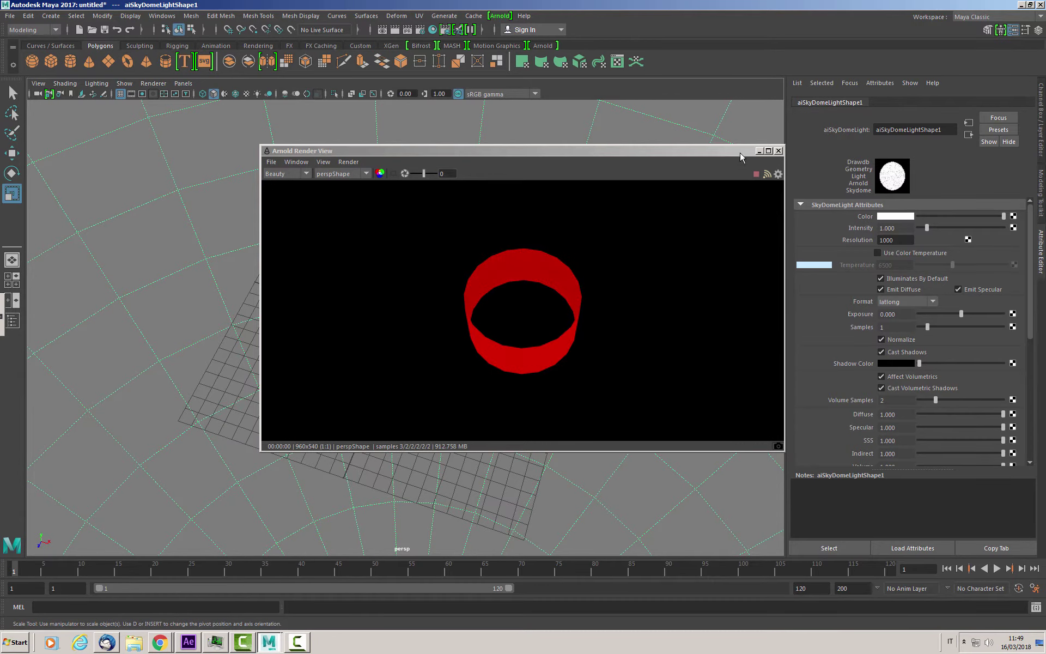
click(781, 153)
alt+drag(509, 252, 480, 314)
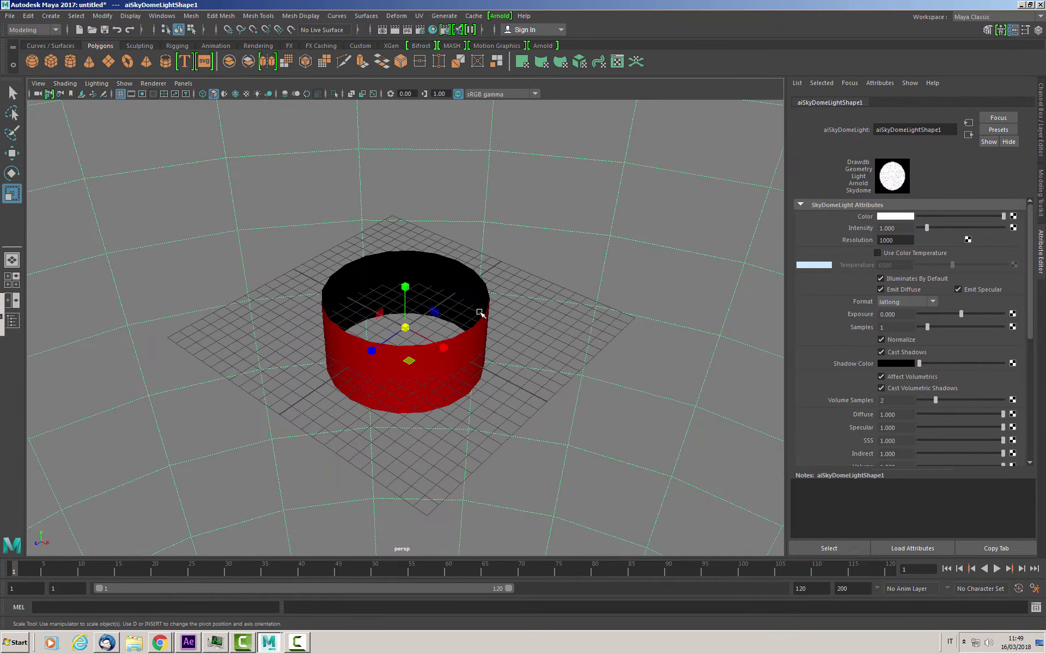
key(q)
click(469, 285)
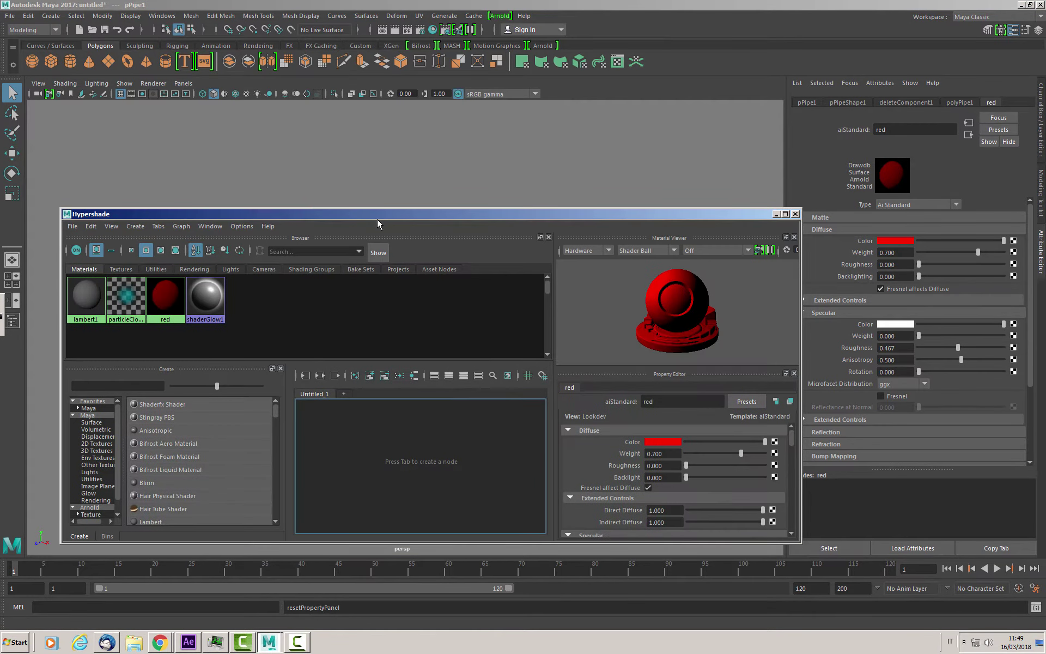
- Create a new aiStandard material in the Hypershade and name it 'green'
drag(378, 218, 439, 233)
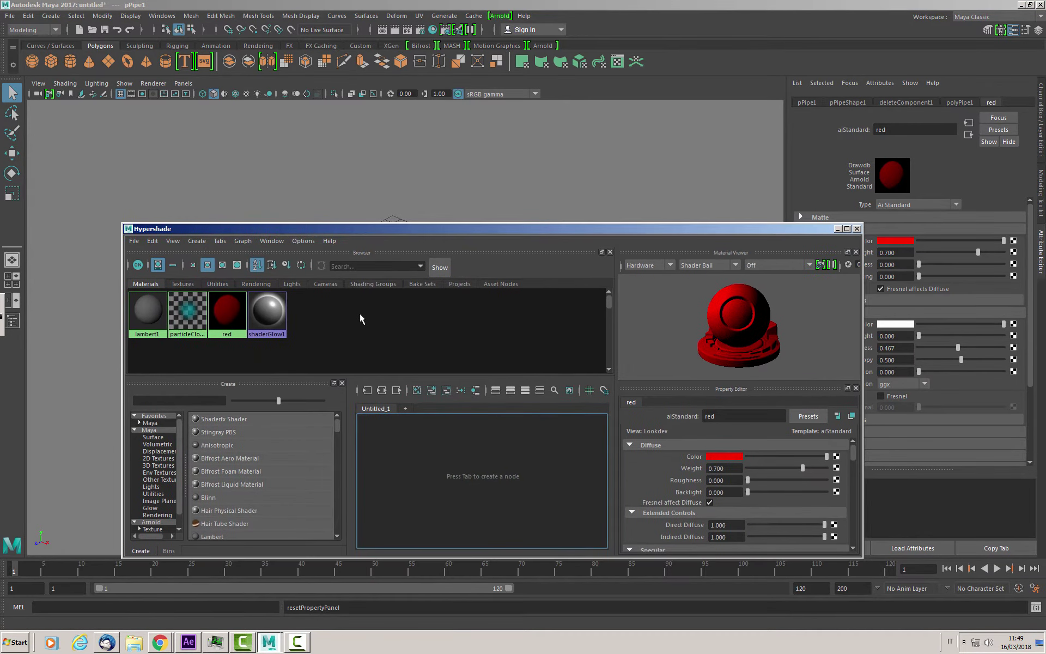
click(360, 315)
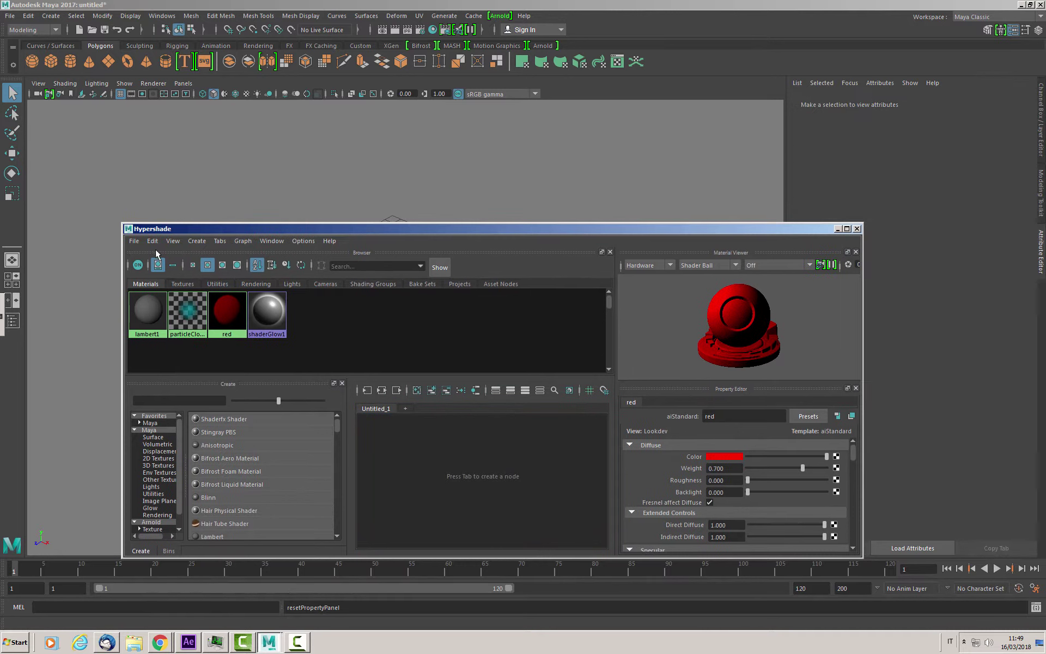
click(194, 243)
mouse_move(231, 478)
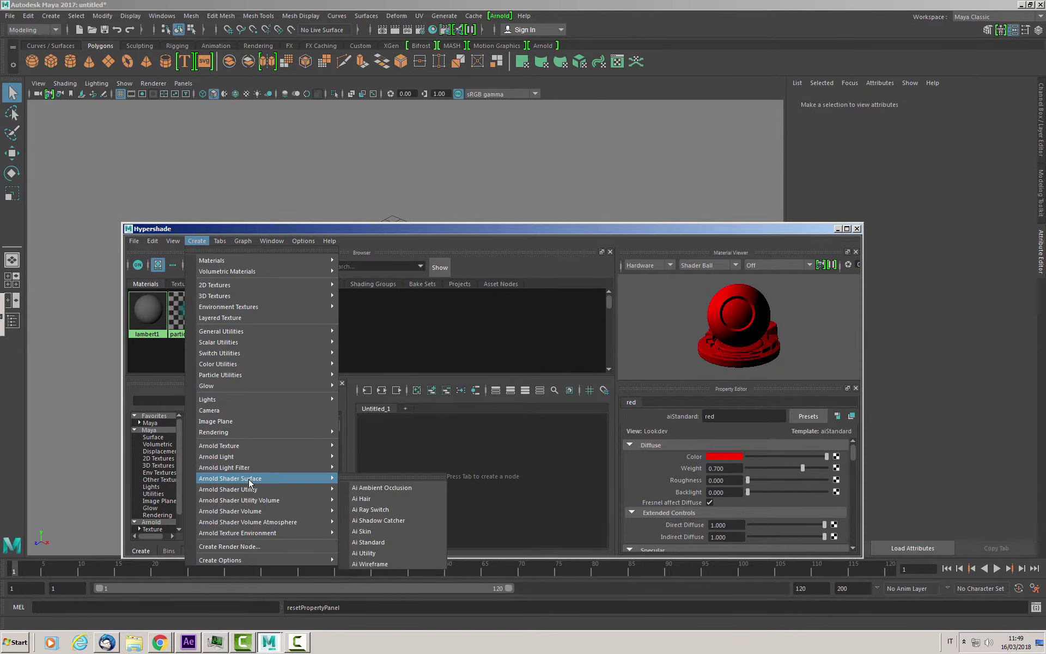
click(370, 542)
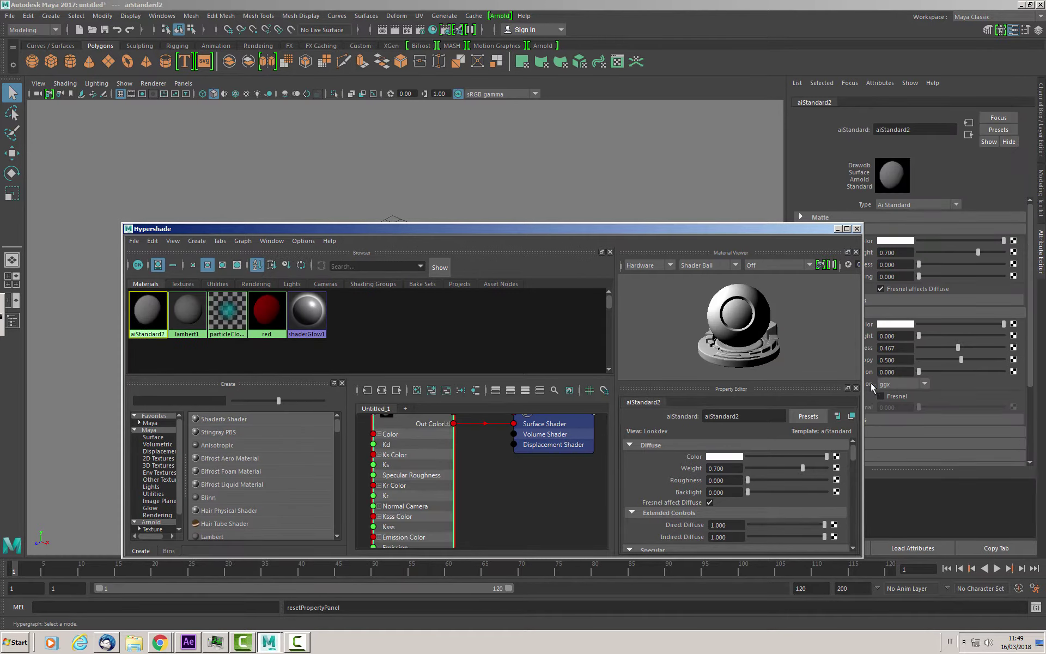
drag(758, 418, 614, 410)
text(gree)
text(n)
key(Return)
click(725, 456)
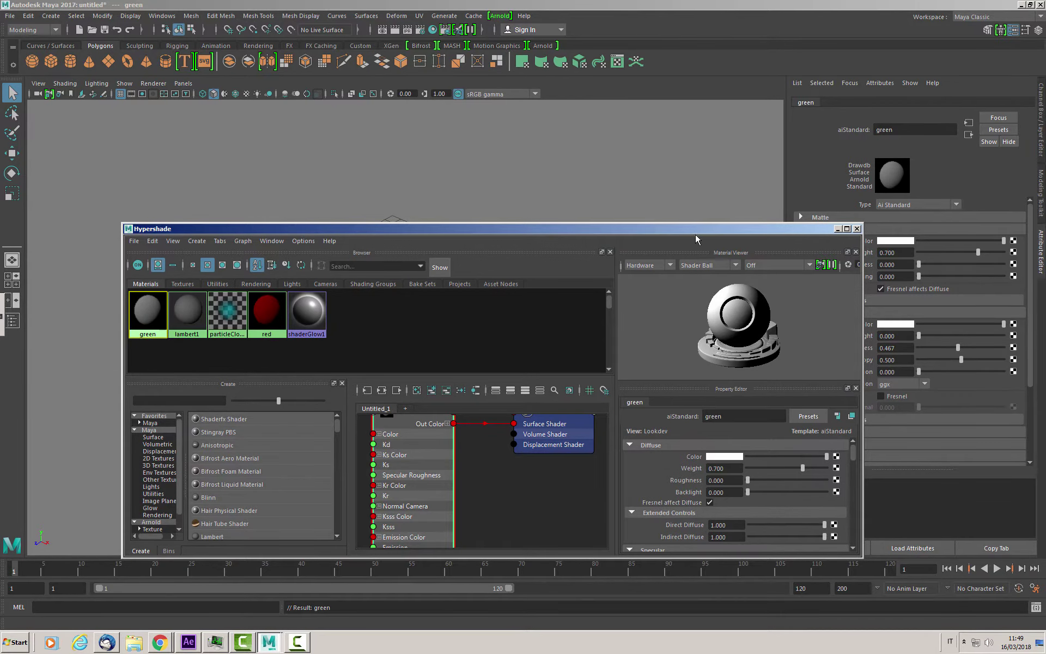
- Set the green material's diffuse colour to bright green from the colour history
drag(696, 231, 643, 360)
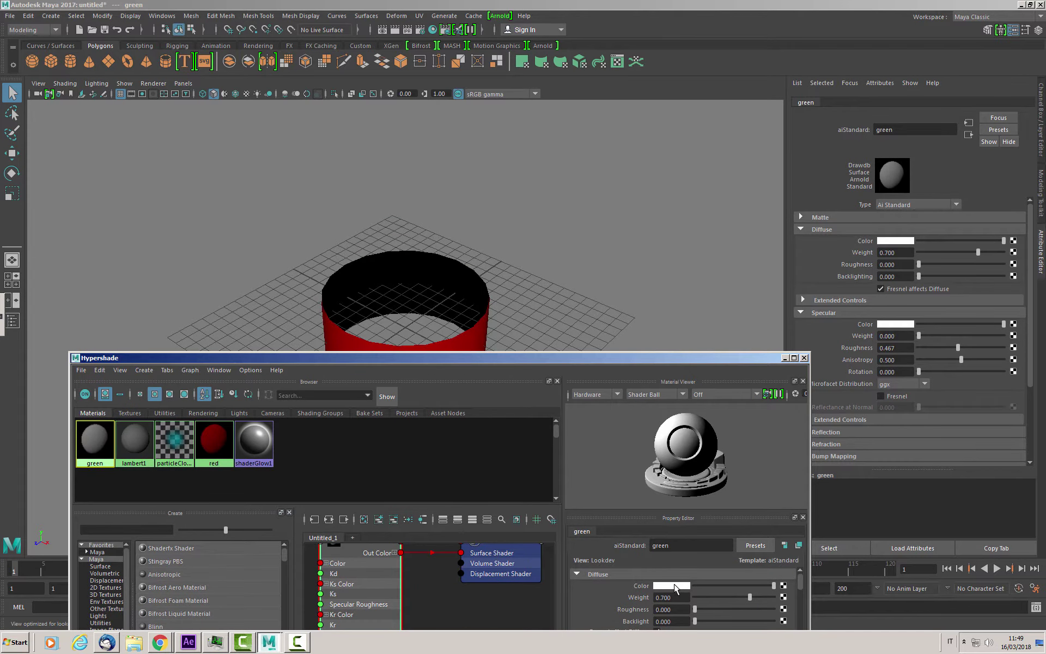
click(676, 587)
click(675, 587)
click(660, 558)
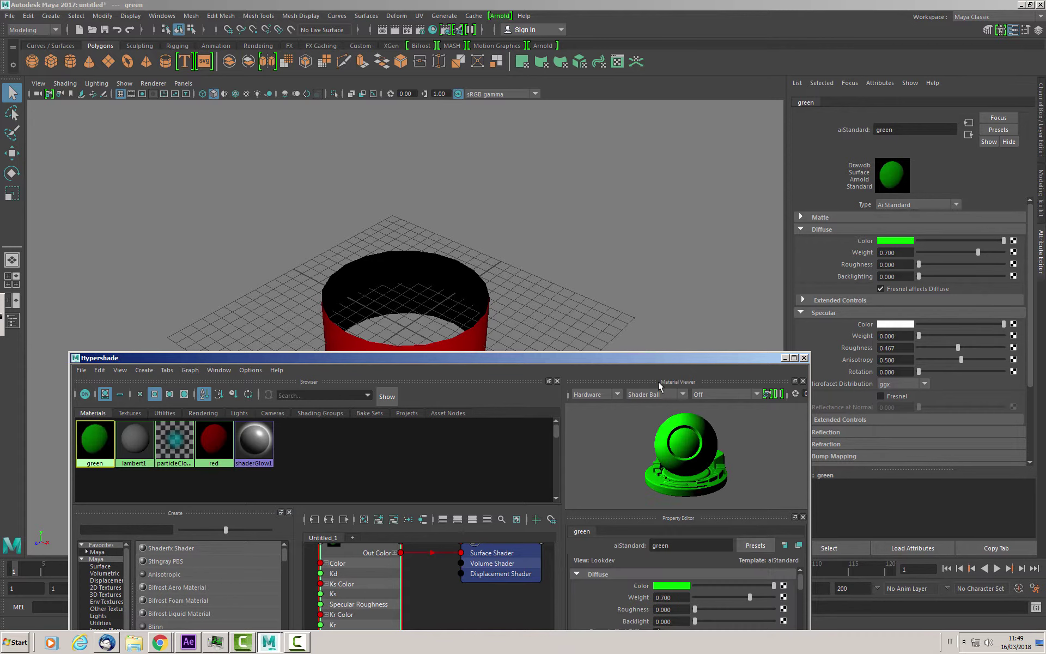
drag(662, 363, 796, 291)
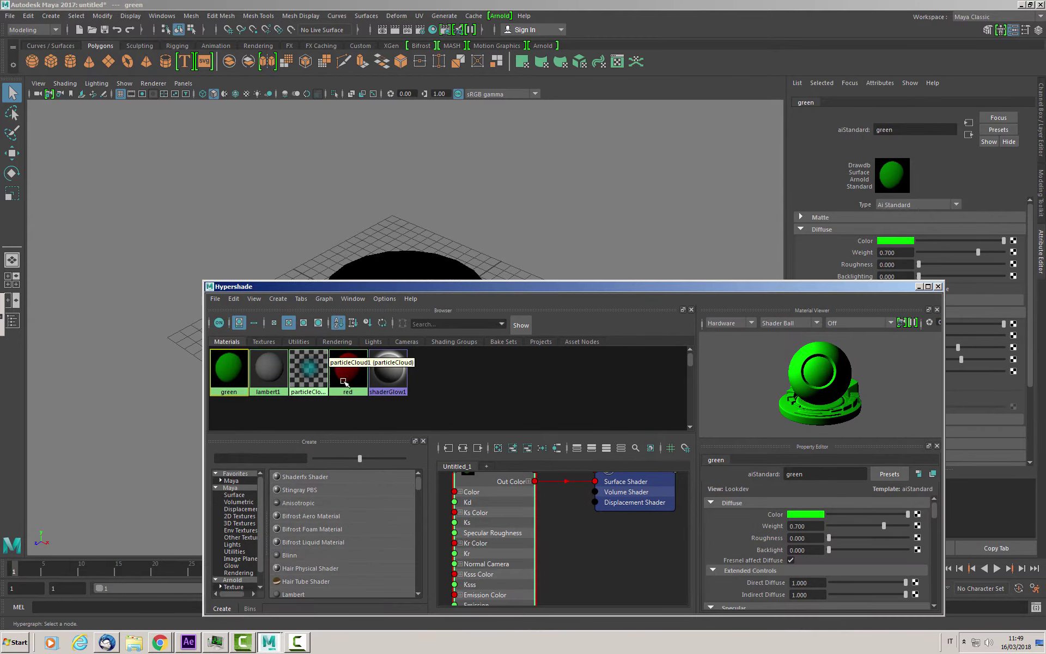
click(436, 381)
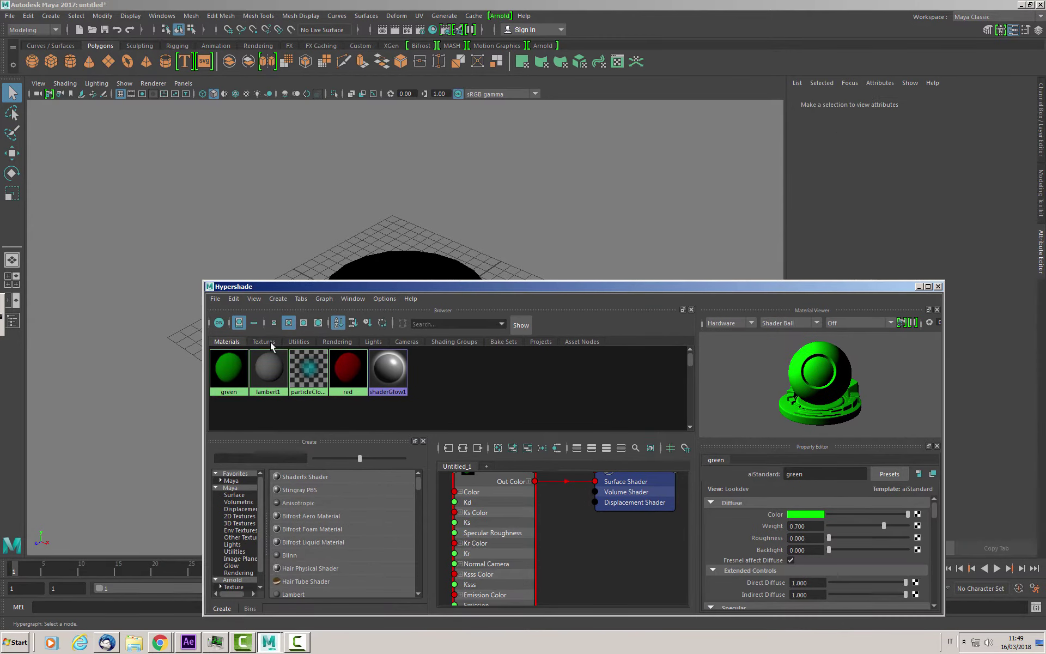
- Create a third aiStandard material and name it 'blue'
click(274, 300)
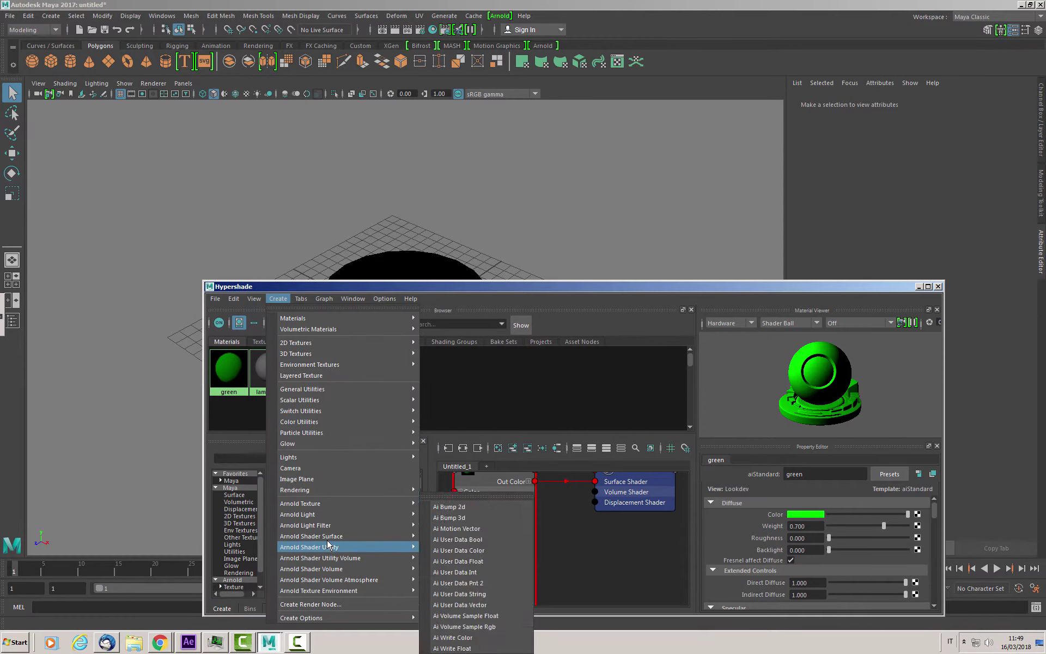
mouse_move(310, 536)
click(450, 599)
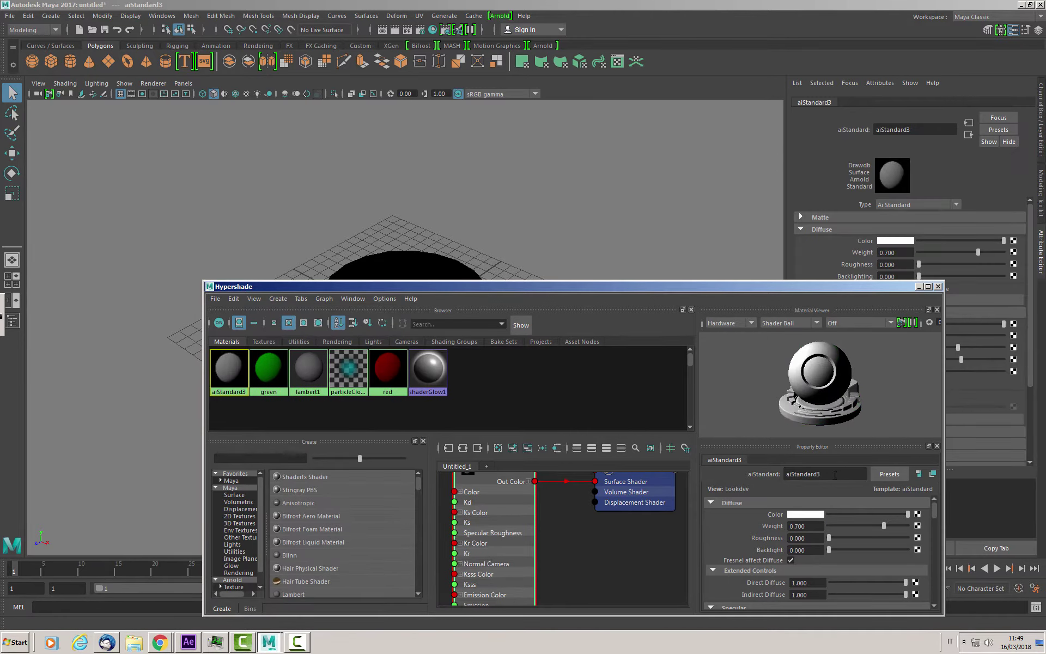
drag(821, 474, 661, 474)
text(blue)
key(Return)
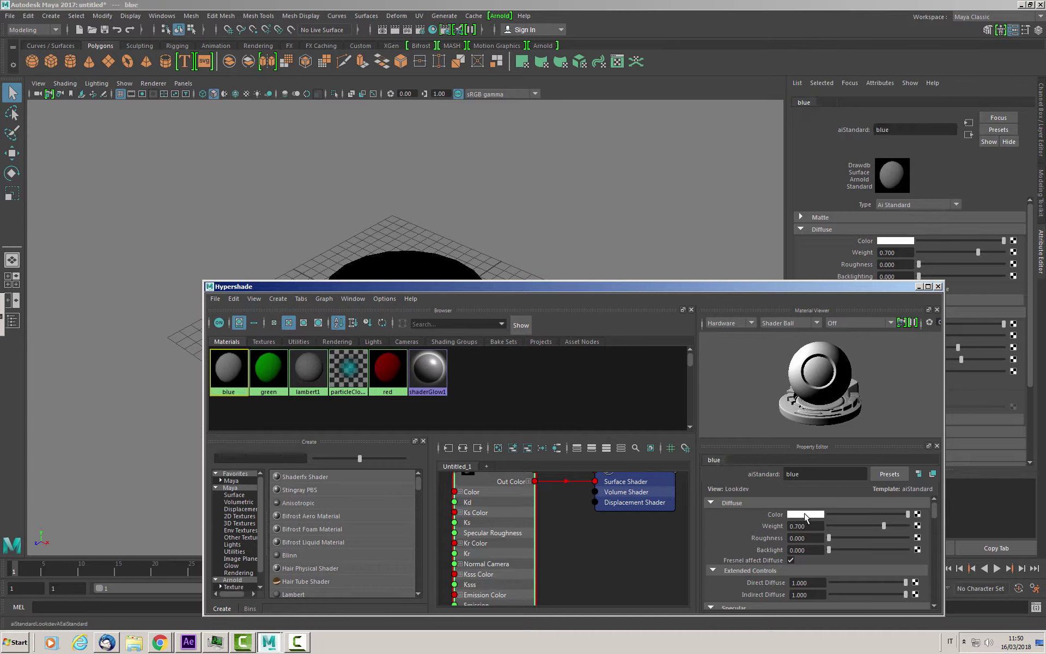
- Set the blue material's diffuse colour to pure blue
click(889, 242)
click(897, 213)
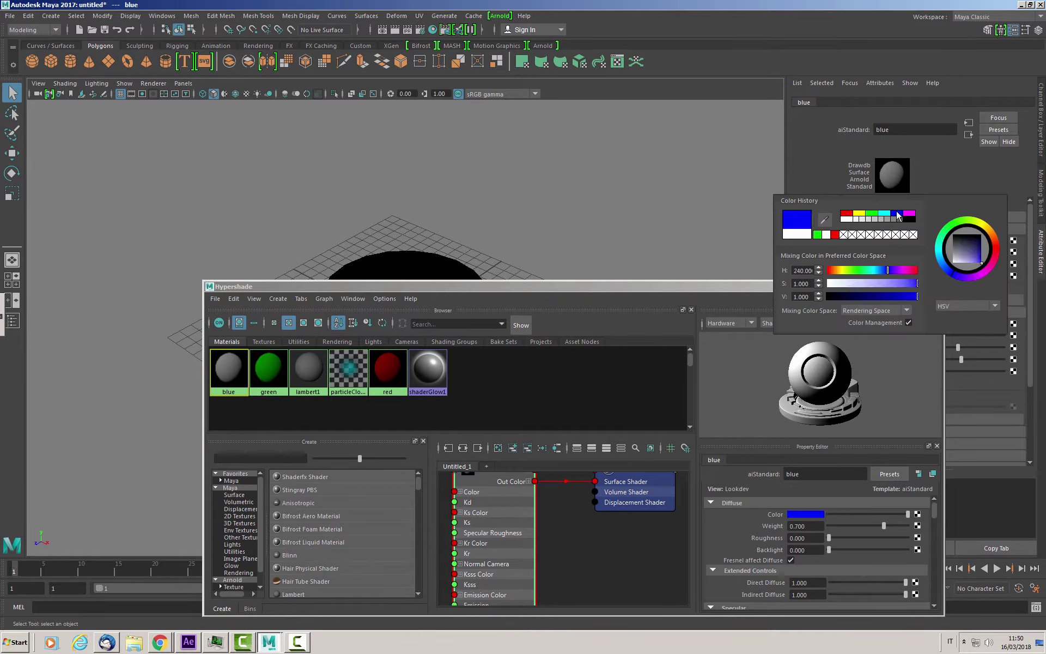
click(625, 384)
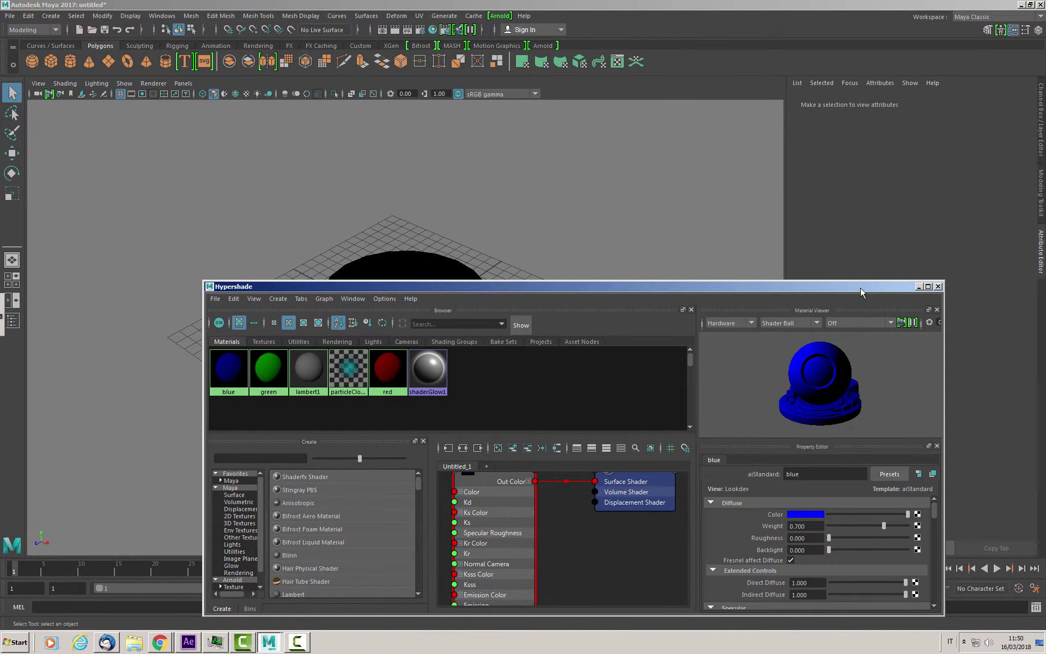
drag(861, 288, 752, 303)
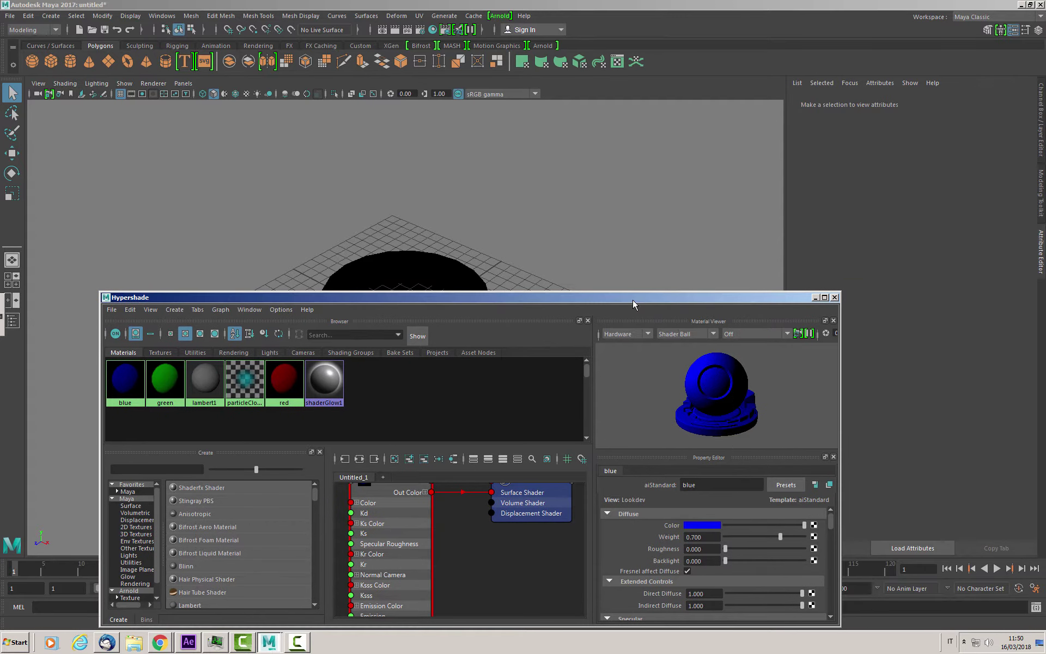
- Maximize the Hypershade and graph the red material's network with aiStandard1SG
click(825, 297)
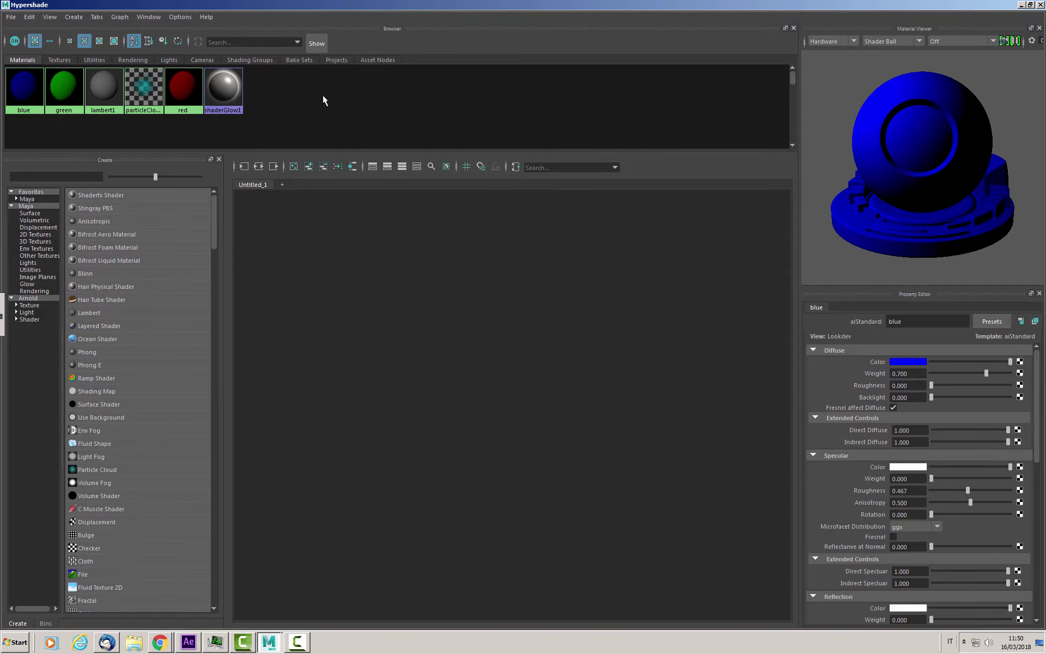
click(188, 95)
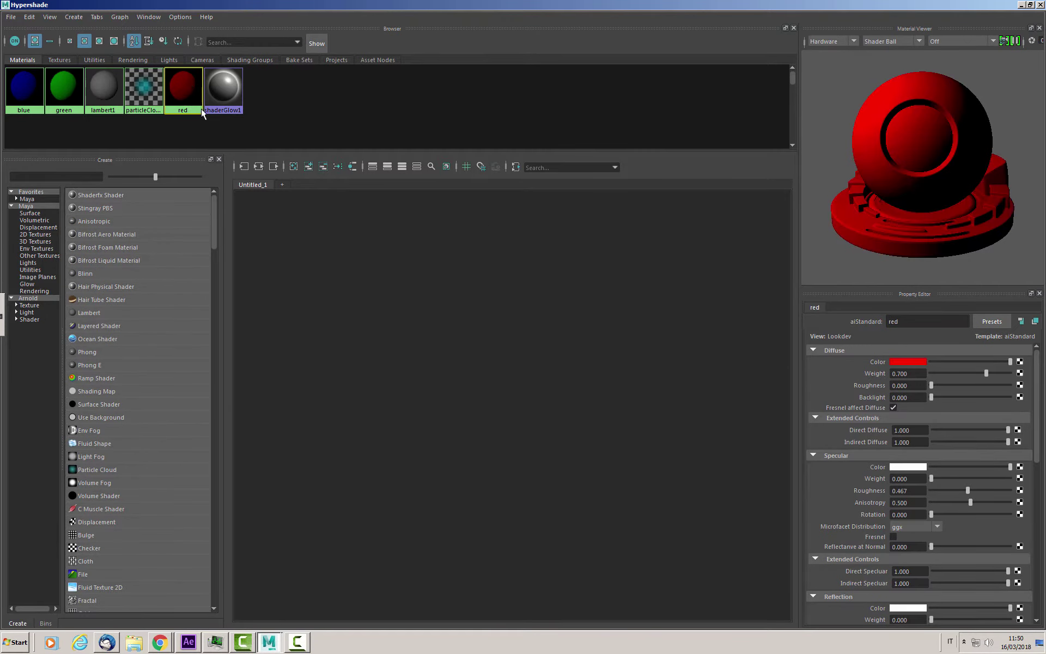
click(258, 169)
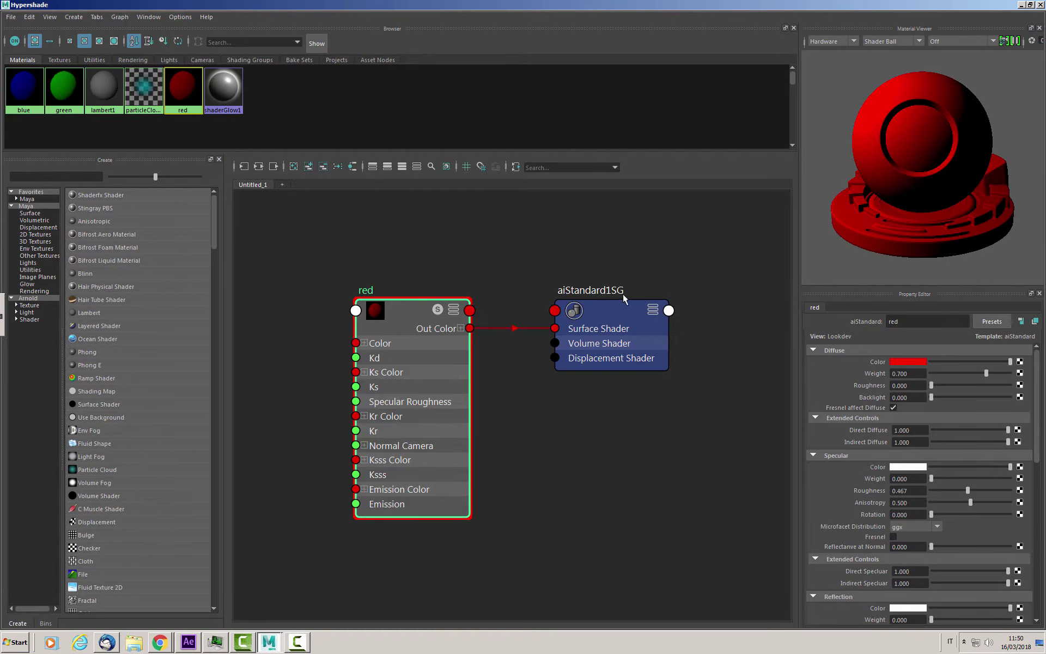
drag(624, 300, 681, 307)
drag(401, 309, 480, 269)
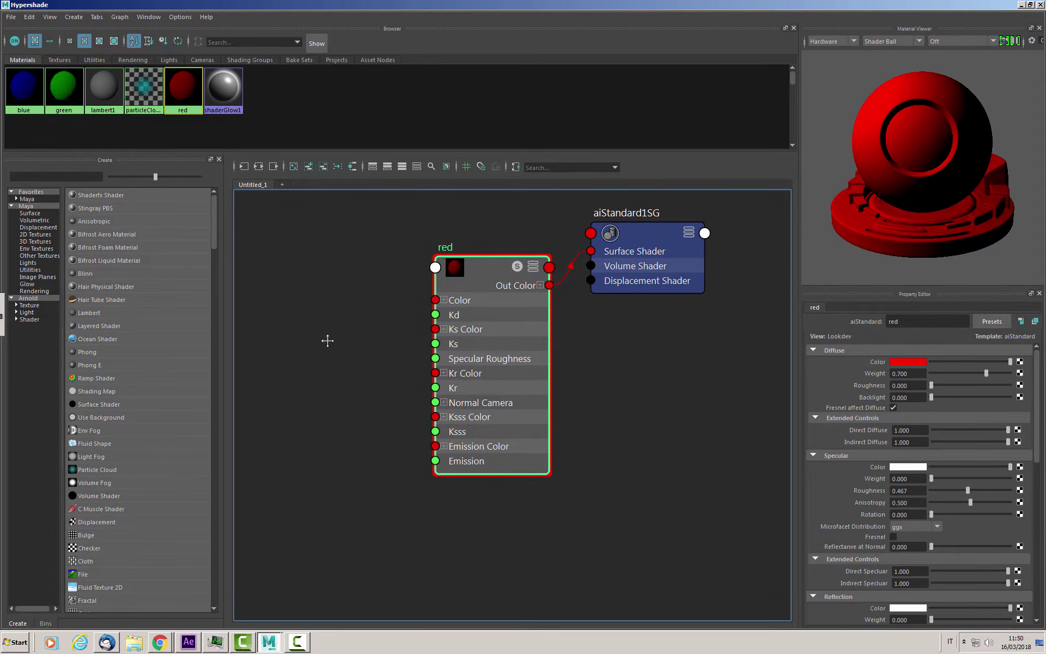
key(a)
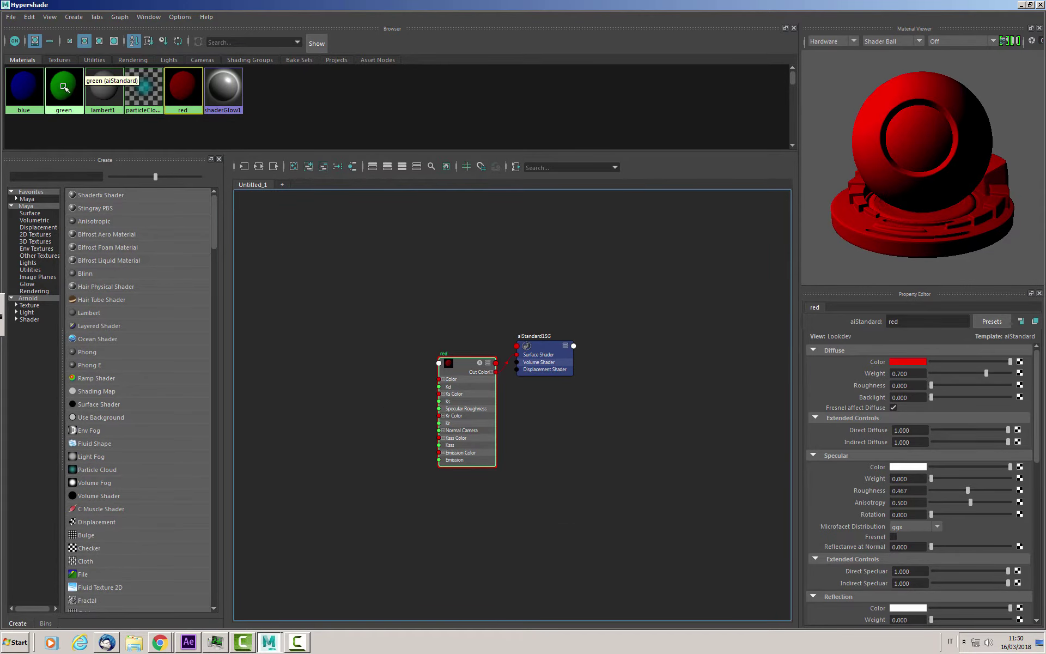
- Add the green and blue material nodes to the graph and arrange all nodes
click(63, 86)
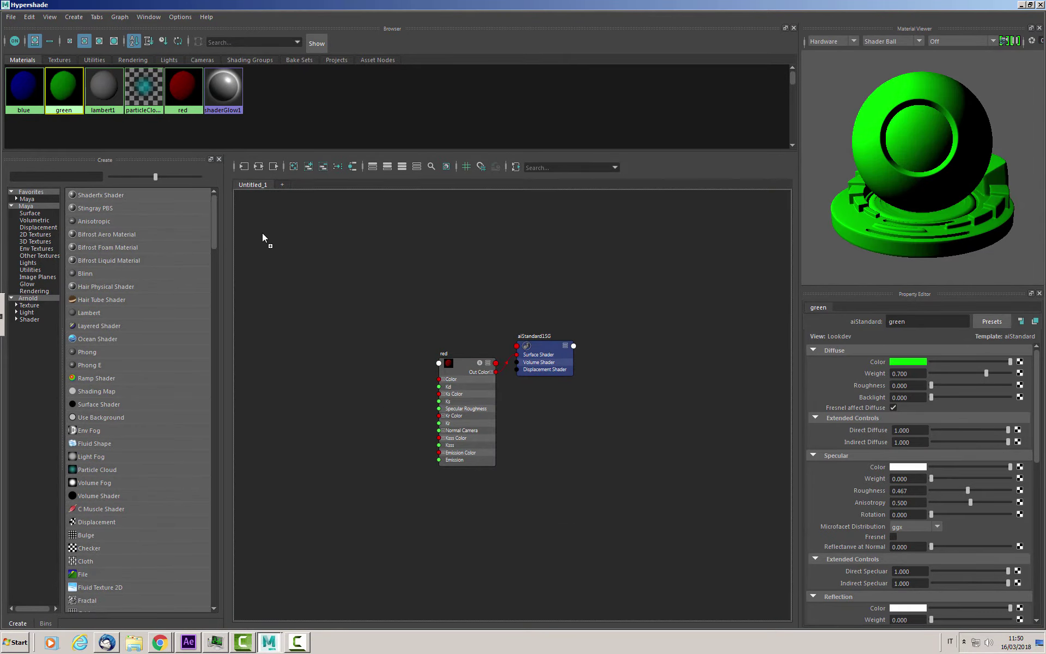
drag(320, 321, 322, 323)
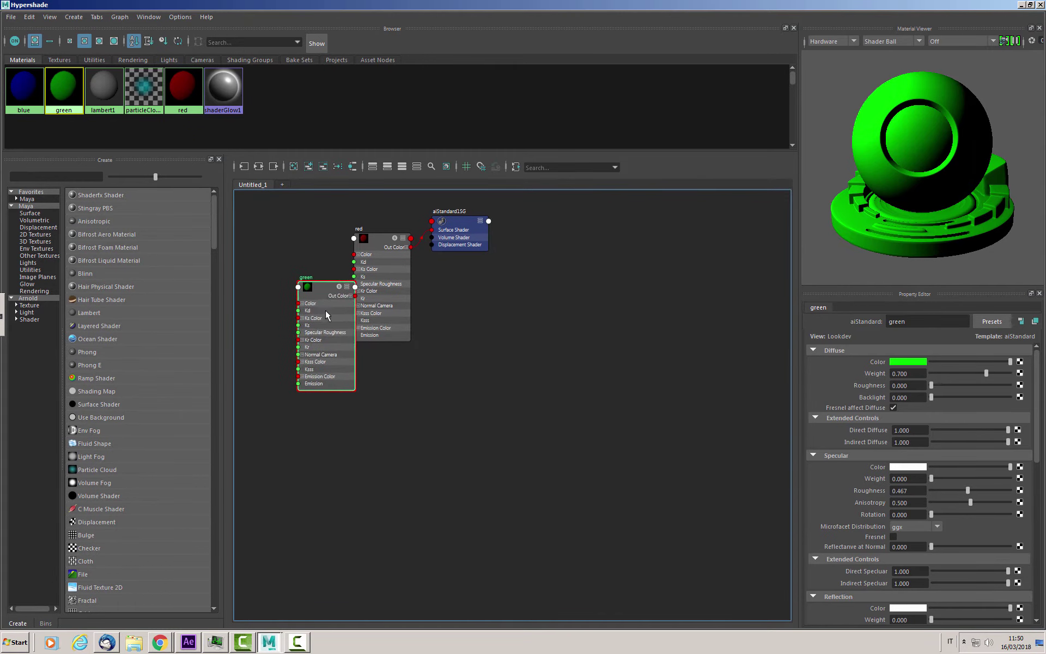
mouse_move(24, 86)
mouse_down()
mouse_move(274, 259)
mouse_move(280, 213)
mouse_up()
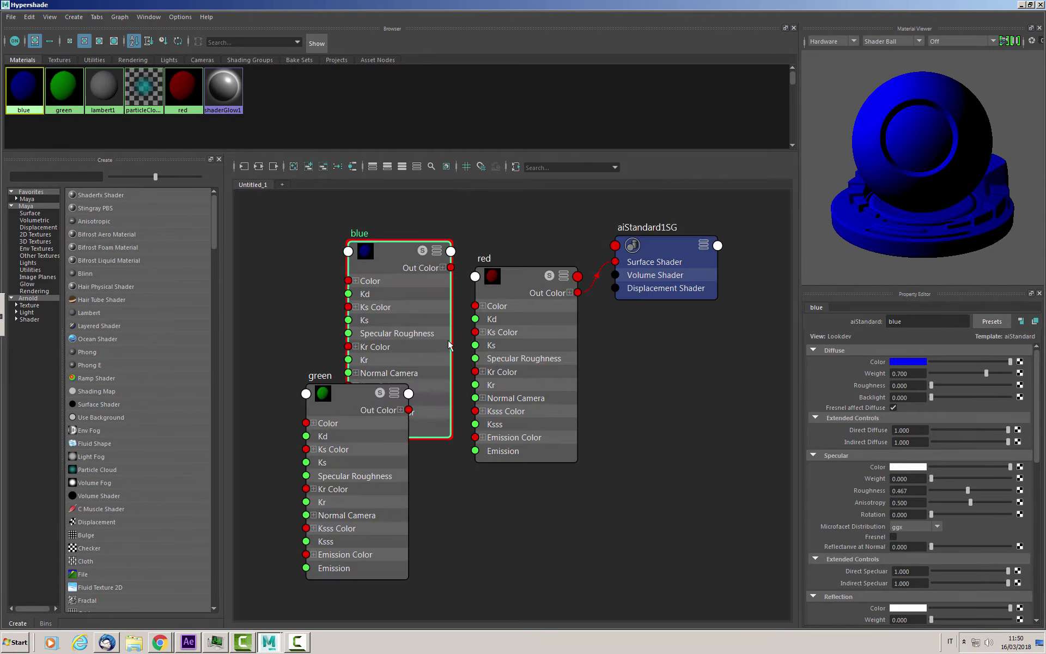
drag(345, 391, 346, 414)
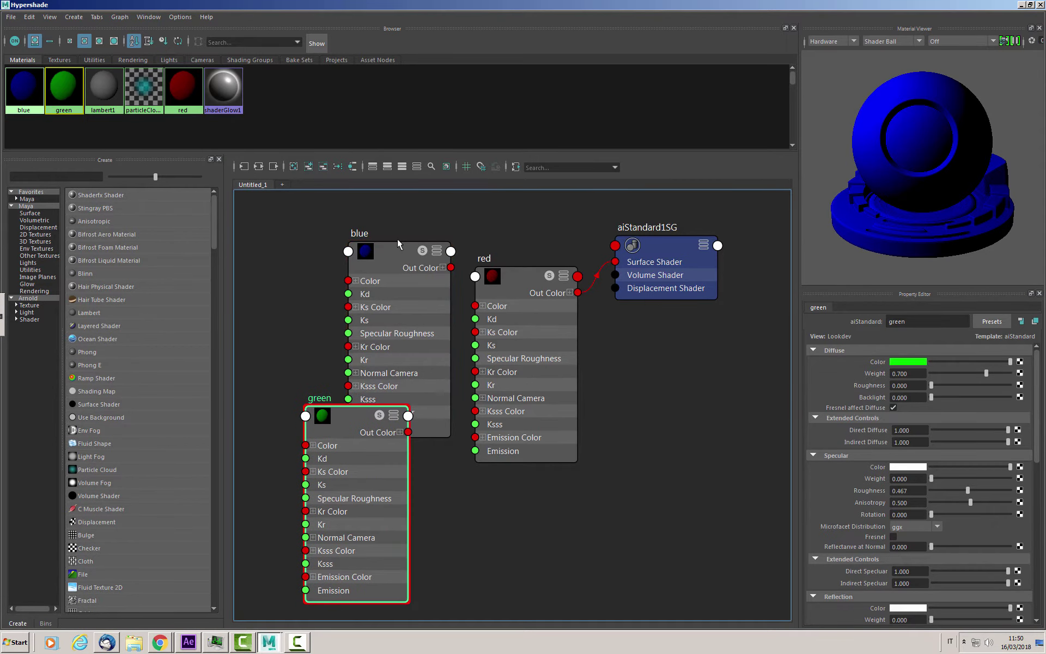
drag(382, 240, 308, 194)
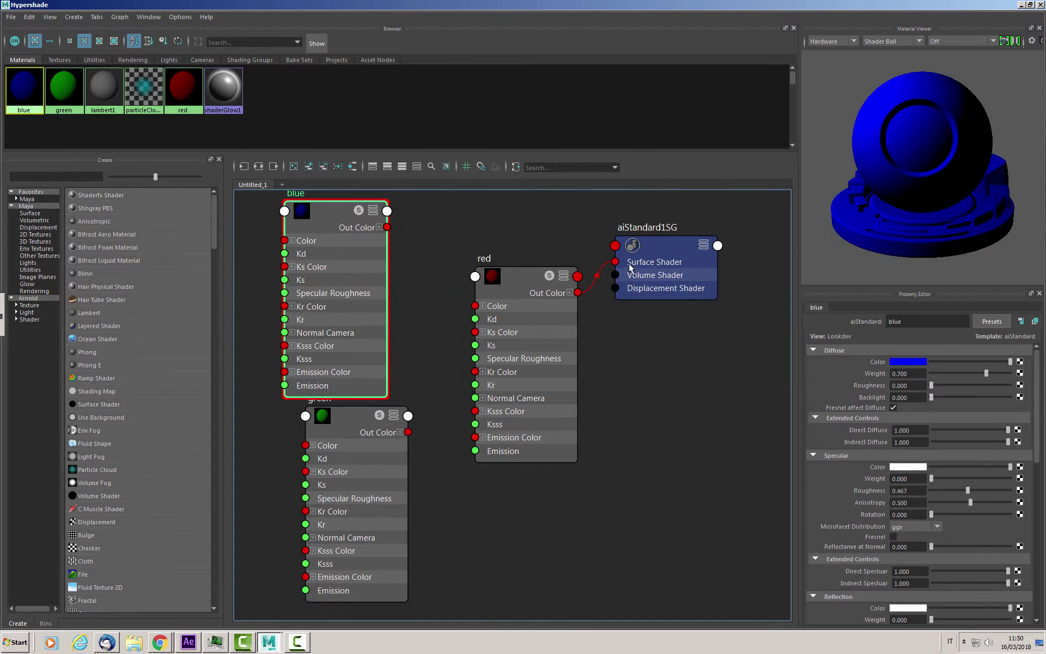
drag(674, 249, 729, 269)
drag(514, 275, 586, 287)
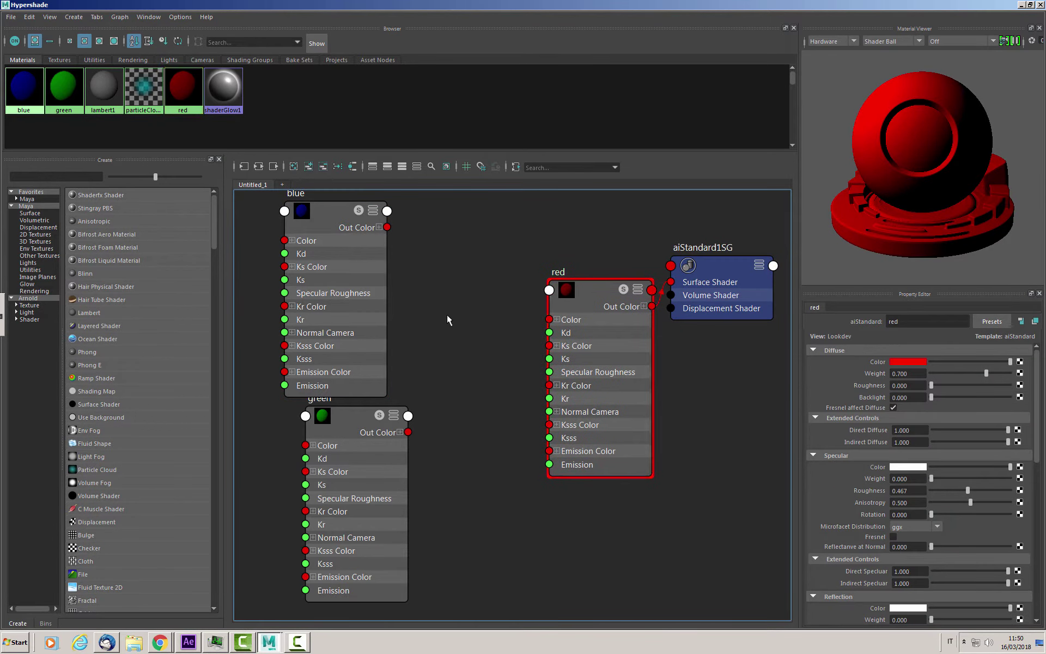
- Create a condition node in the graph by searching 'con'
key(Tab)
text(co)
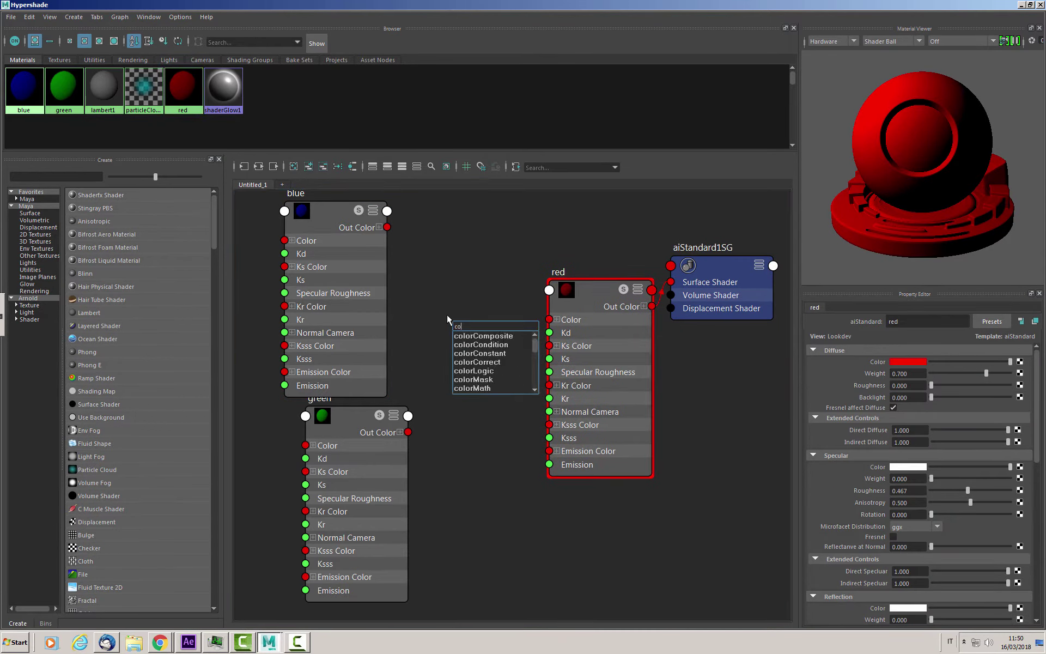
text(n)
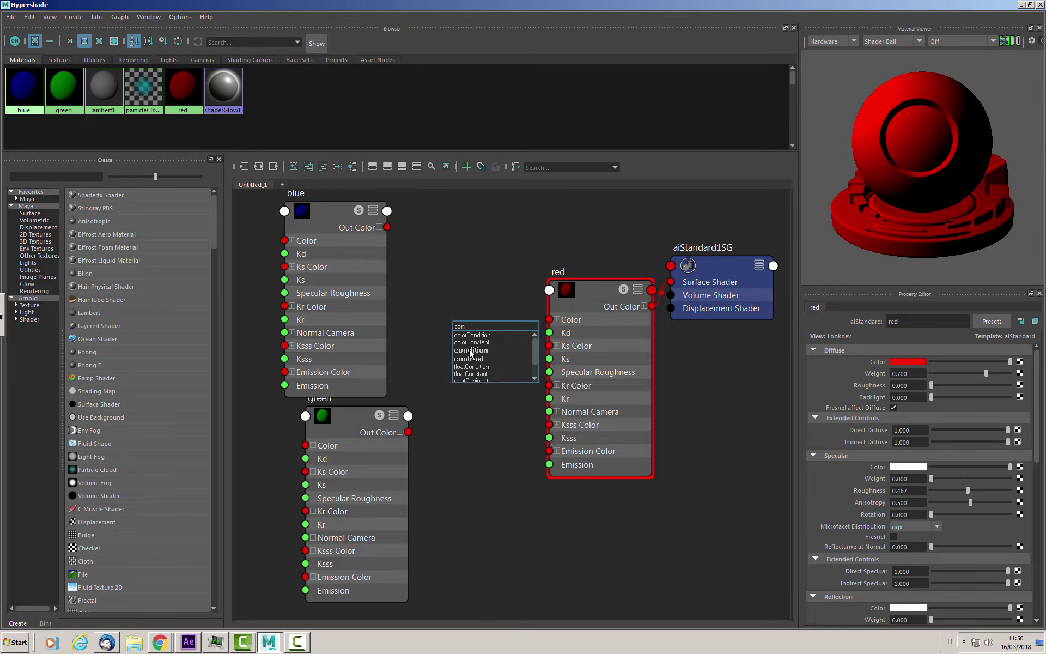
click(474, 351)
key(Return)
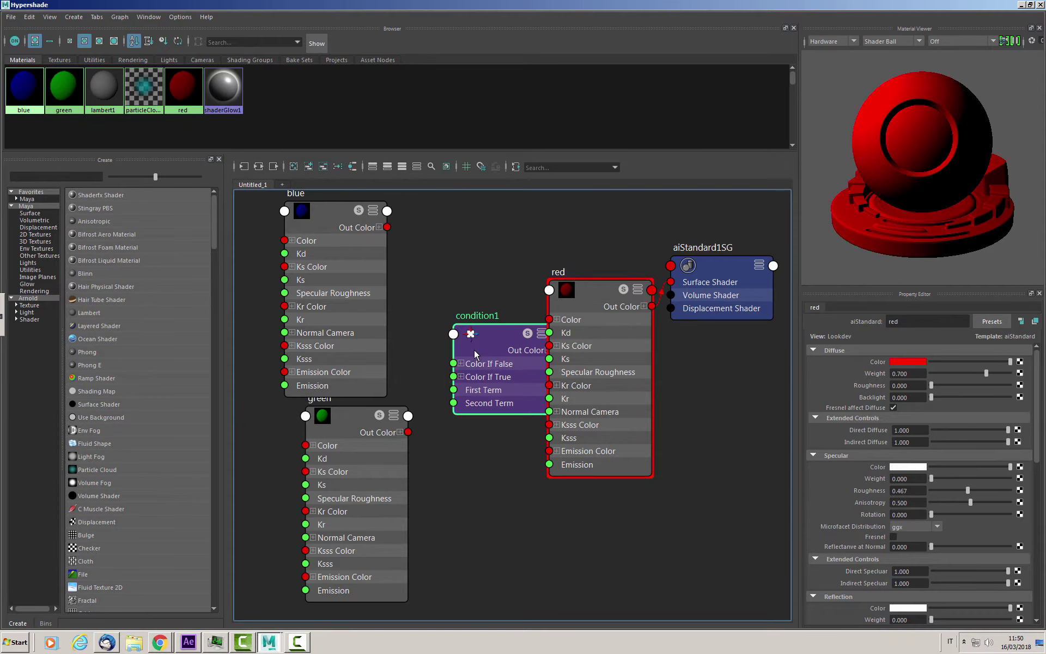
drag(479, 324, 464, 310)
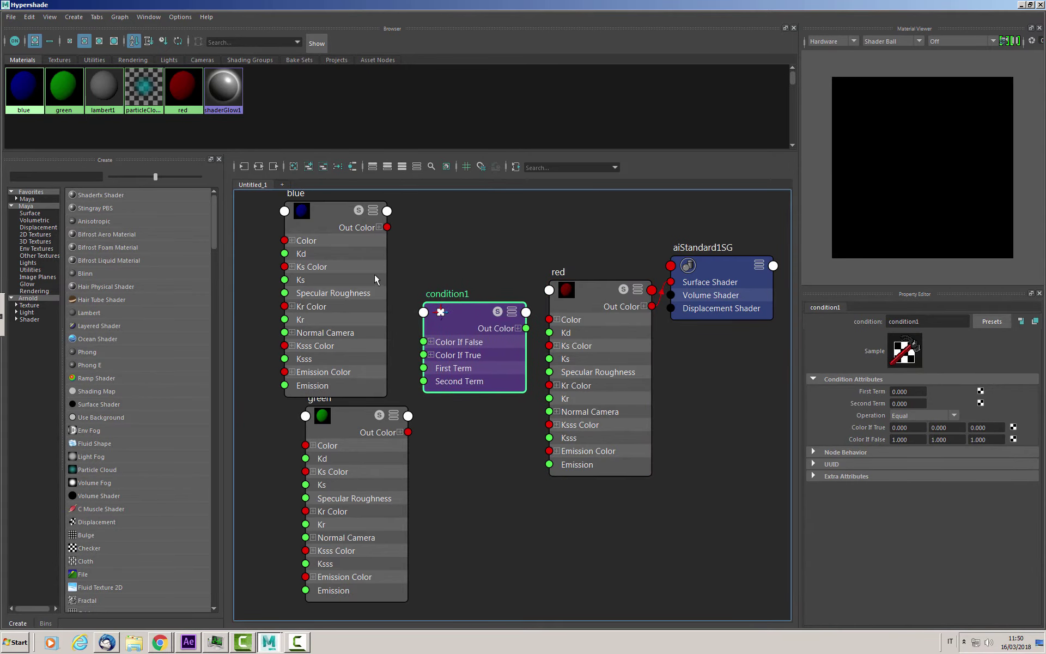
scroll(429, 434, down, 2)
alt+middle_drag(467, 467, 608, 454)
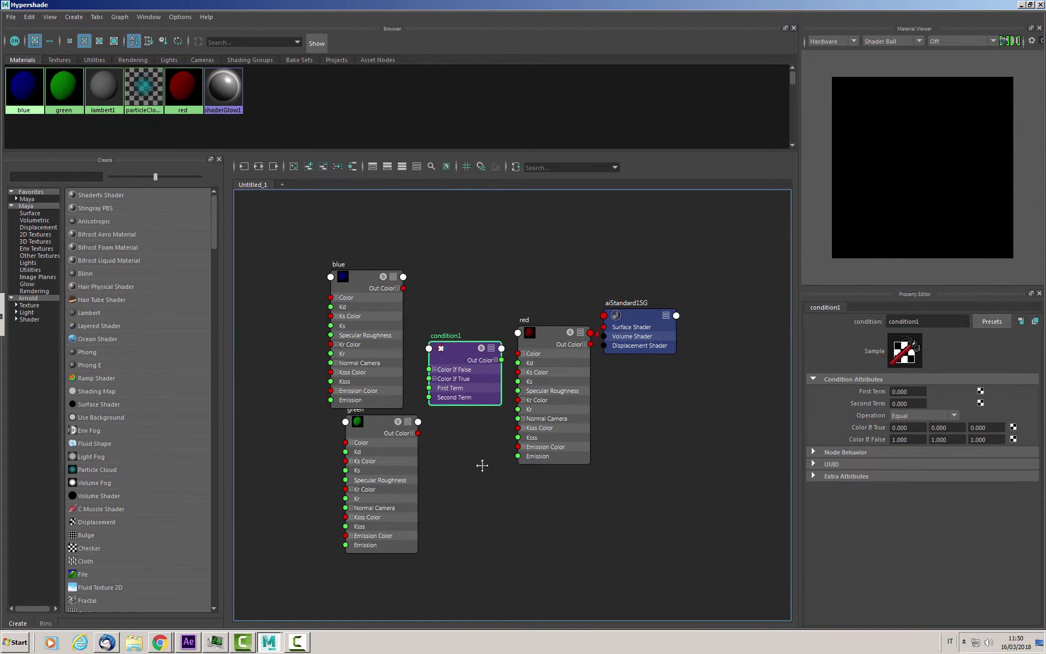
alt+middle_drag(500, 271, 416, 247)
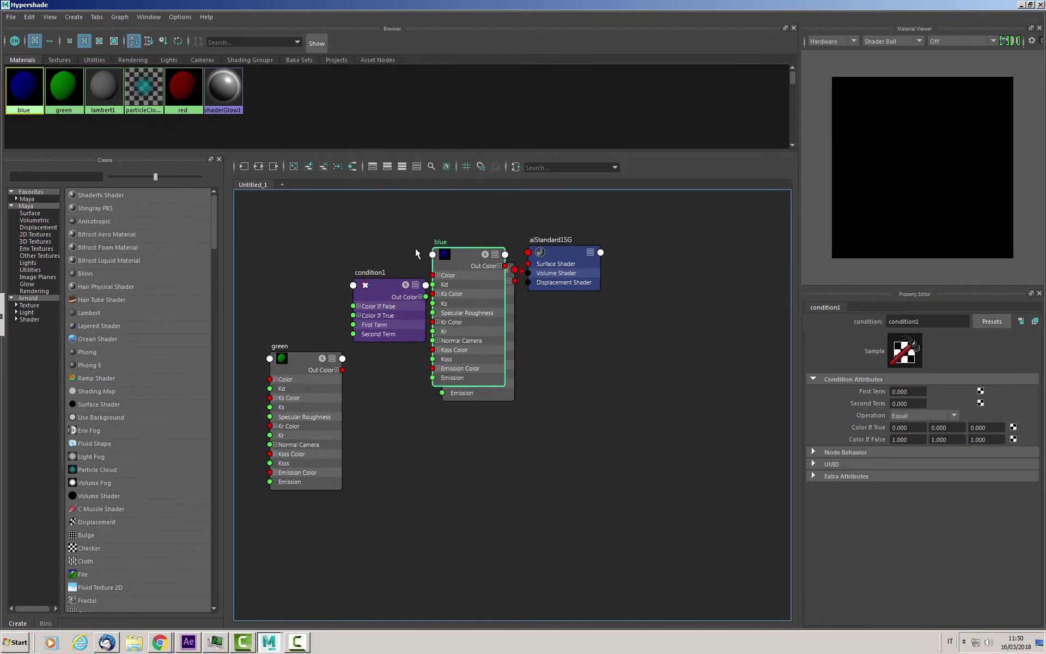
- Wire blue's Out Color to condition1's Color If False and green's Out Color to Color If True
drag(436, 249, 327, 240)
alt+middle_drag(382, 327, 581, 338)
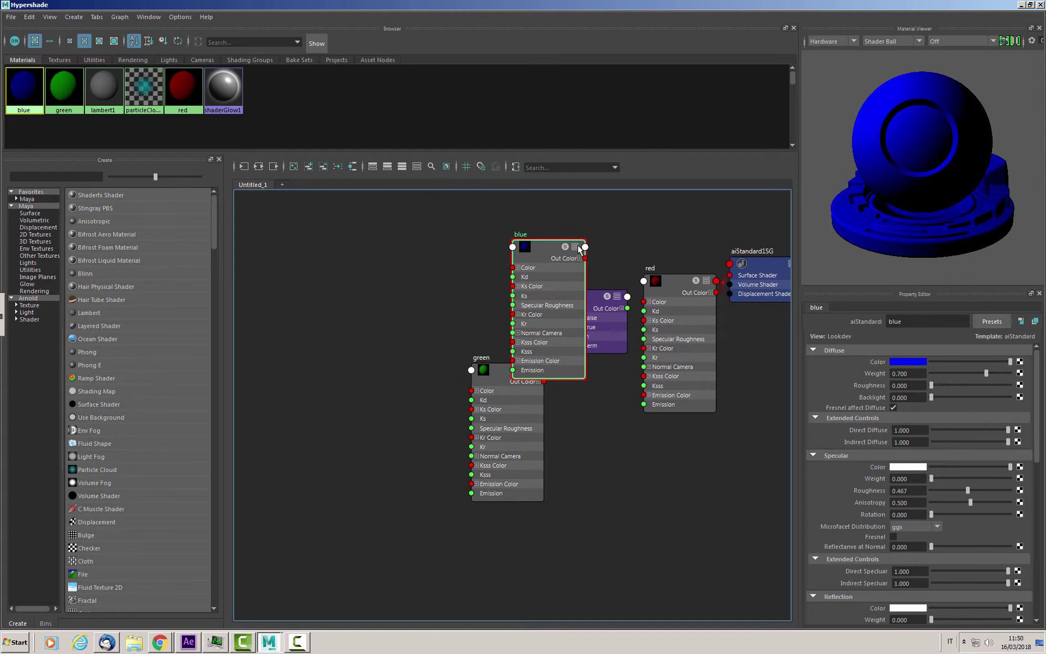
drag(543, 252, 379, 232)
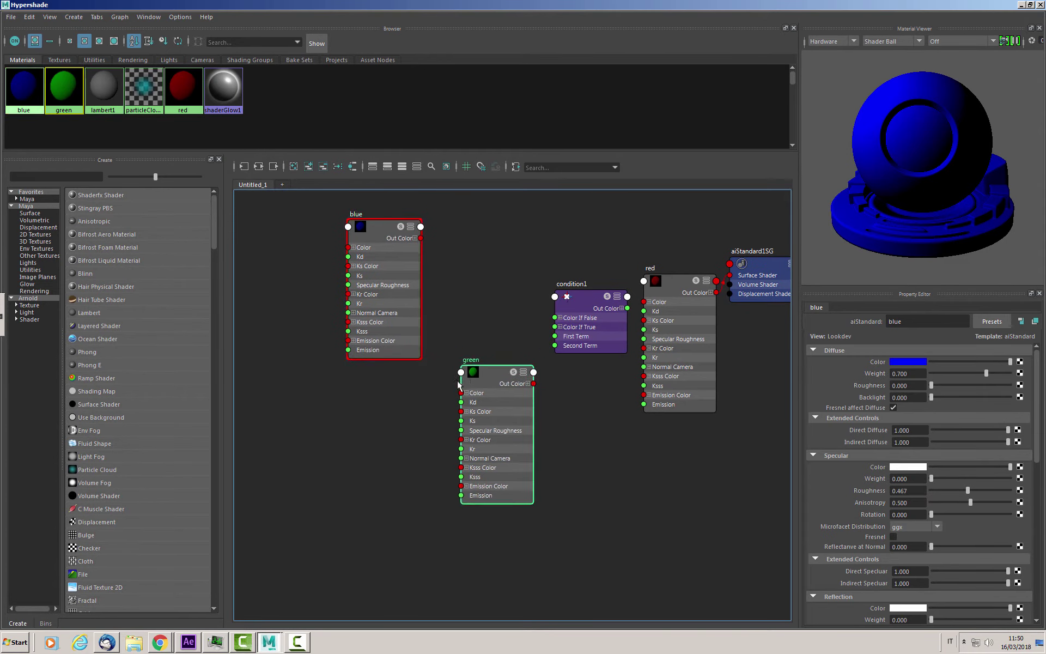
mouse_move(490, 406)
mouse_down()
mouse_move(385, 429)
mouse_move(373, 446)
mouse_up()
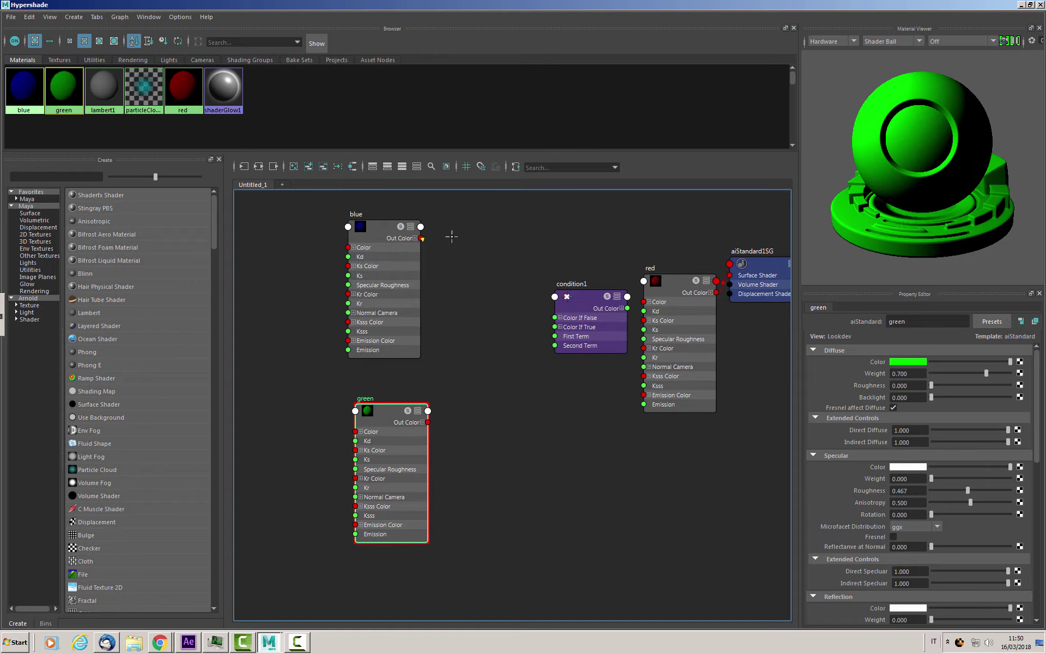
drag(452, 236, 555, 318)
drag(428, 423, 555, 327)
drag(385, 415, 378, 390)
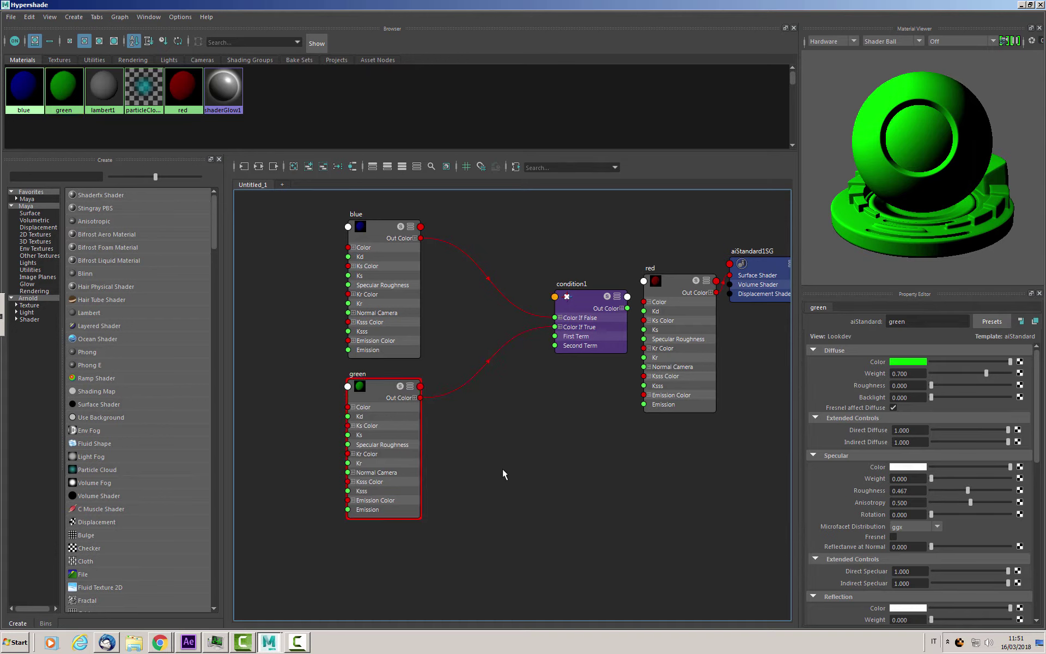
- Create a samplerInfo node in the graph by searching 'sampl'
key(Tab)
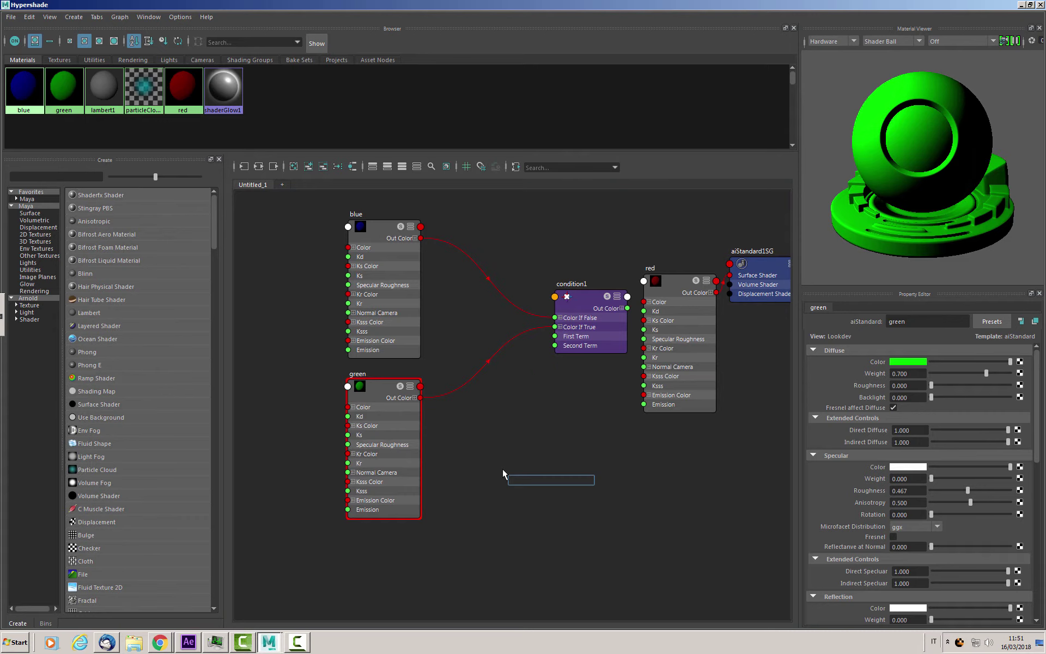
text(sampl)
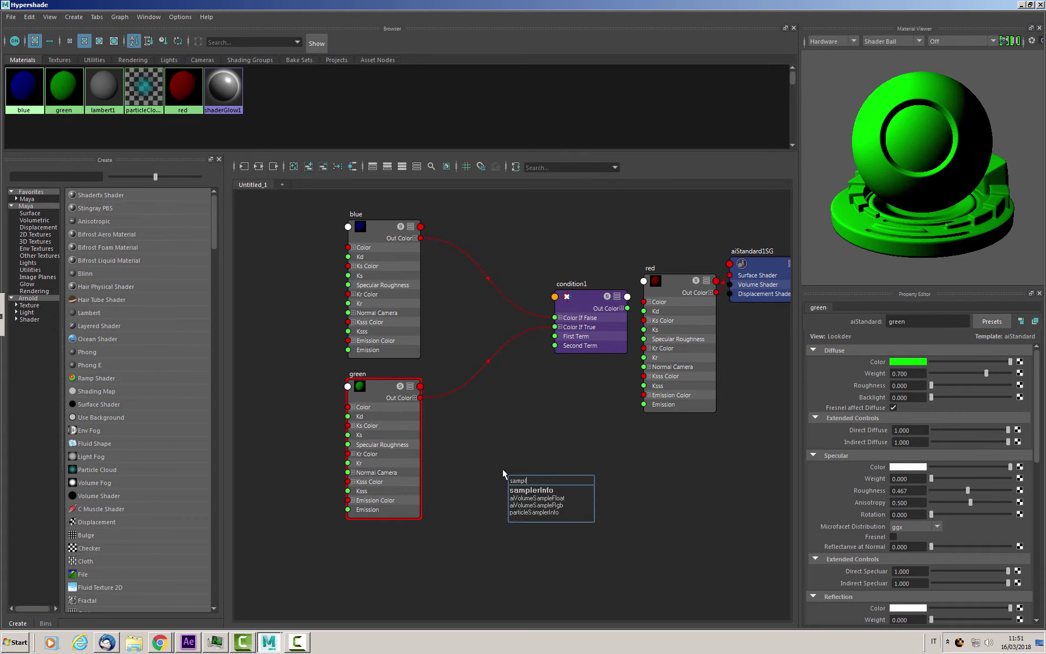
click(524, 490)
key(Return)
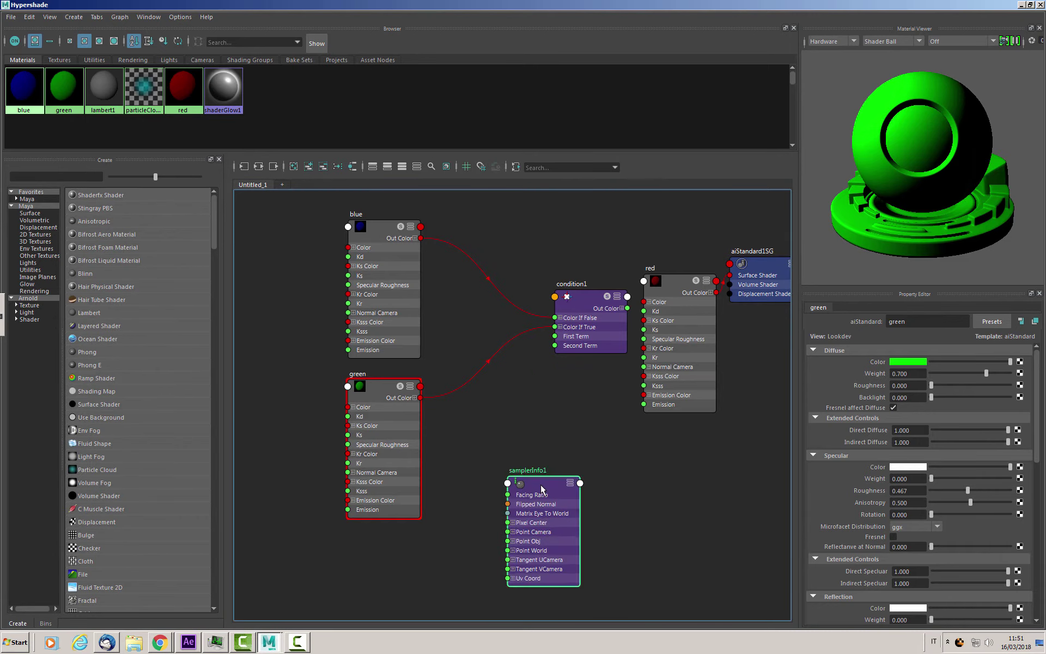
drag(541, 489, 480, 441)
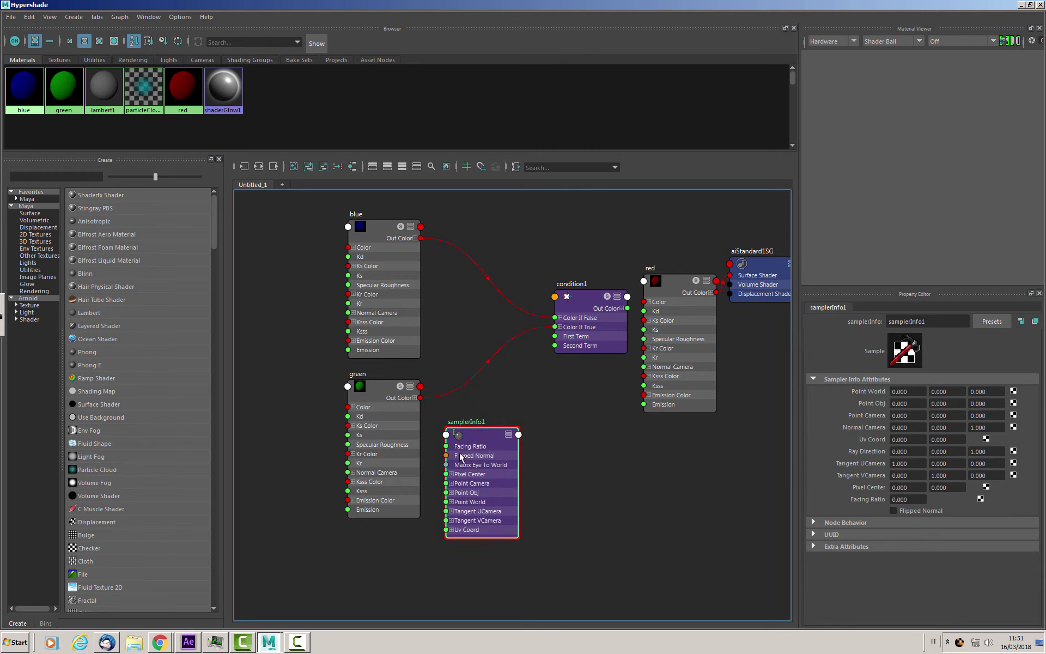
- Connect samplerInfo1's Flipped Normal output to condition1's First Term
click(510, 434)
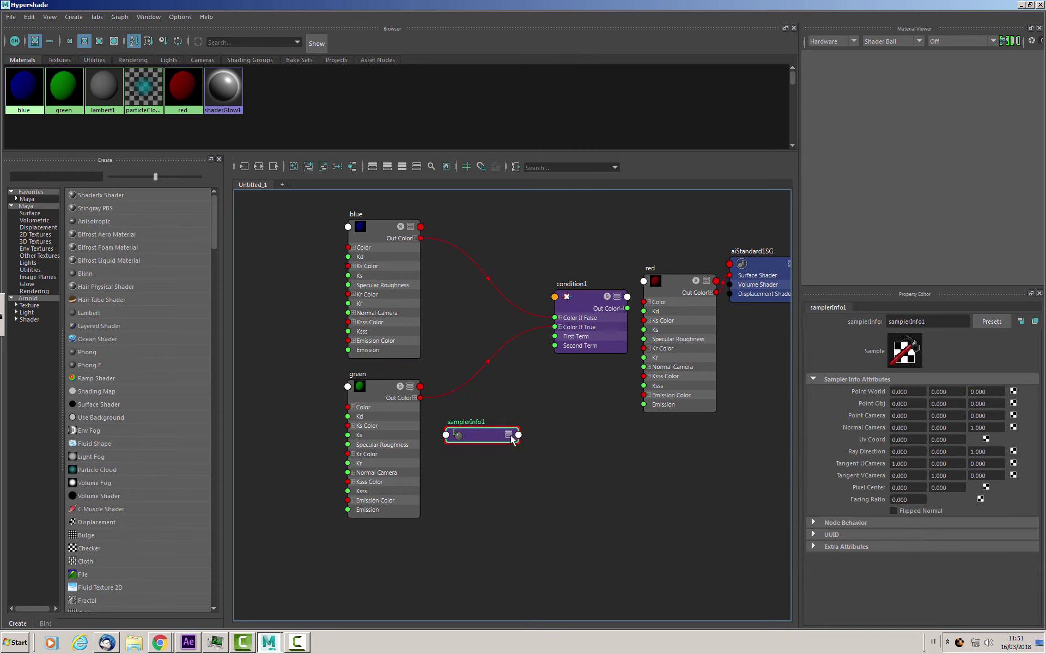
click(511, 434)
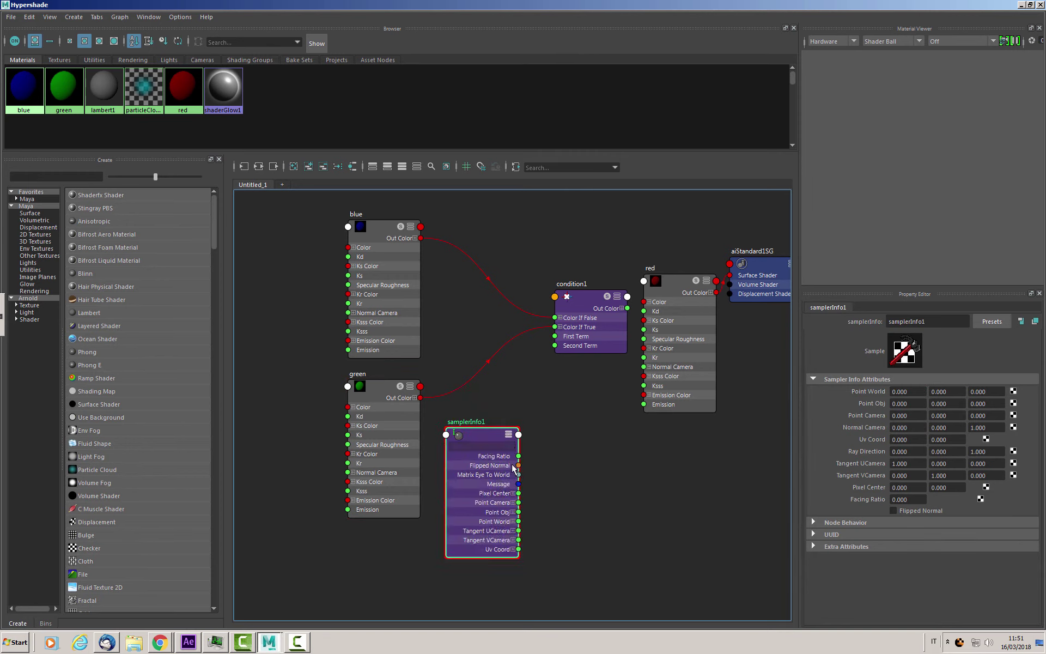
drag(518, 468, 554, 336)
mouse_move(481, 436)
mouse_down()
mouse_move(497, 414)
mouse_move(488, 416)
mouse_up()
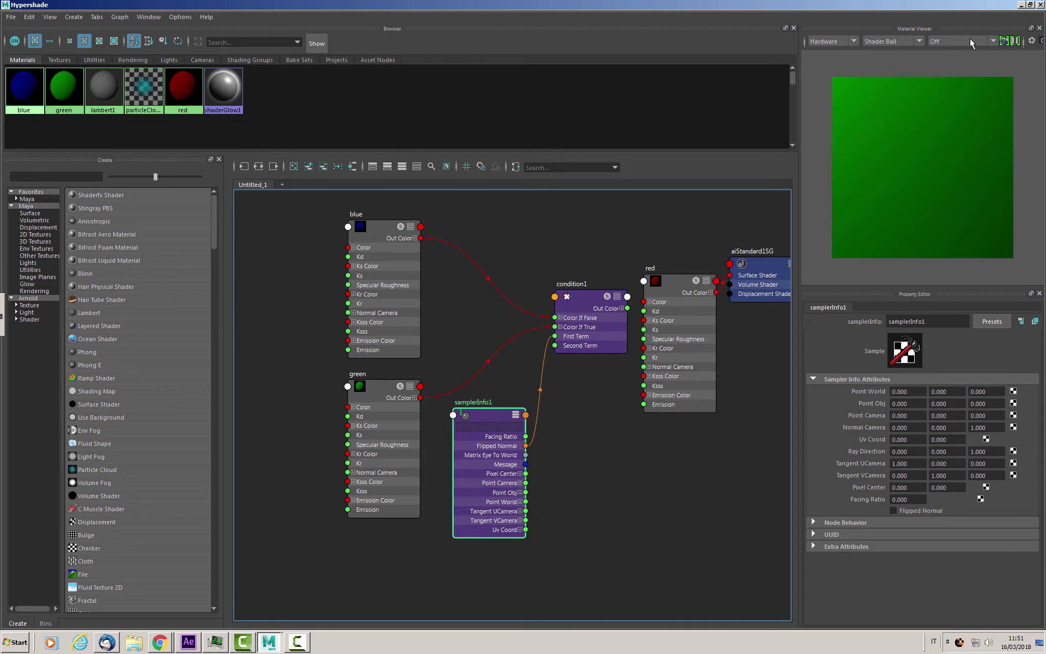
- Connect condition1's Out Color to the red material's Color and view the pipe in the viewport
click(1022, 5)
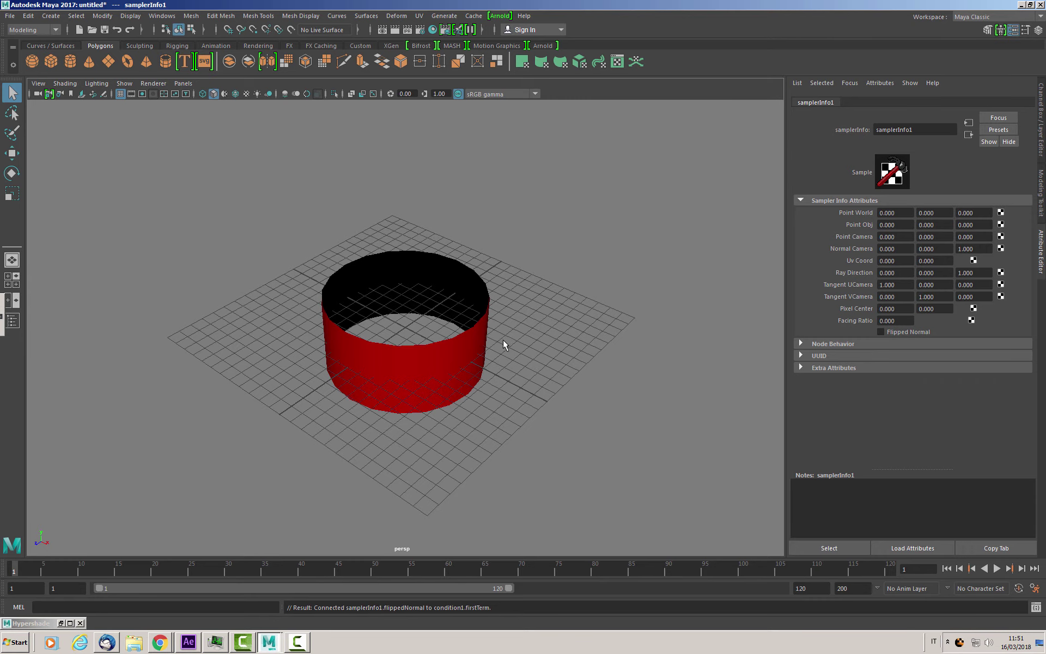
mouse_move(503, 341)
alt+mouse_down()
mouse_move(397, 329)
mouse_move(477, 322)
mouse_move(463, 327)
alt+mouse_up()
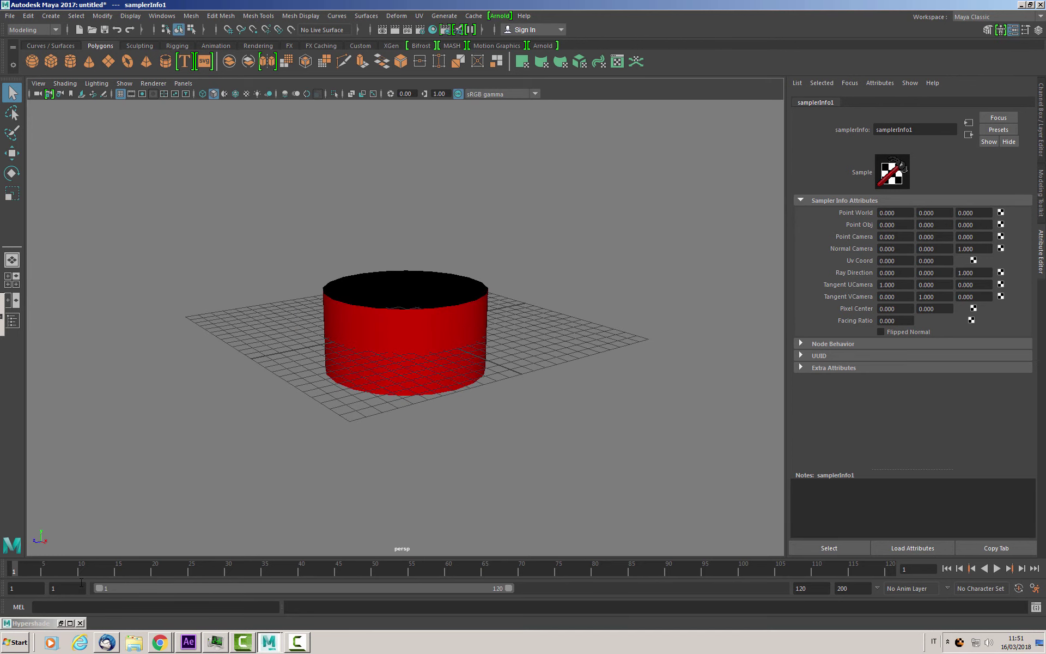
click(60, 623)
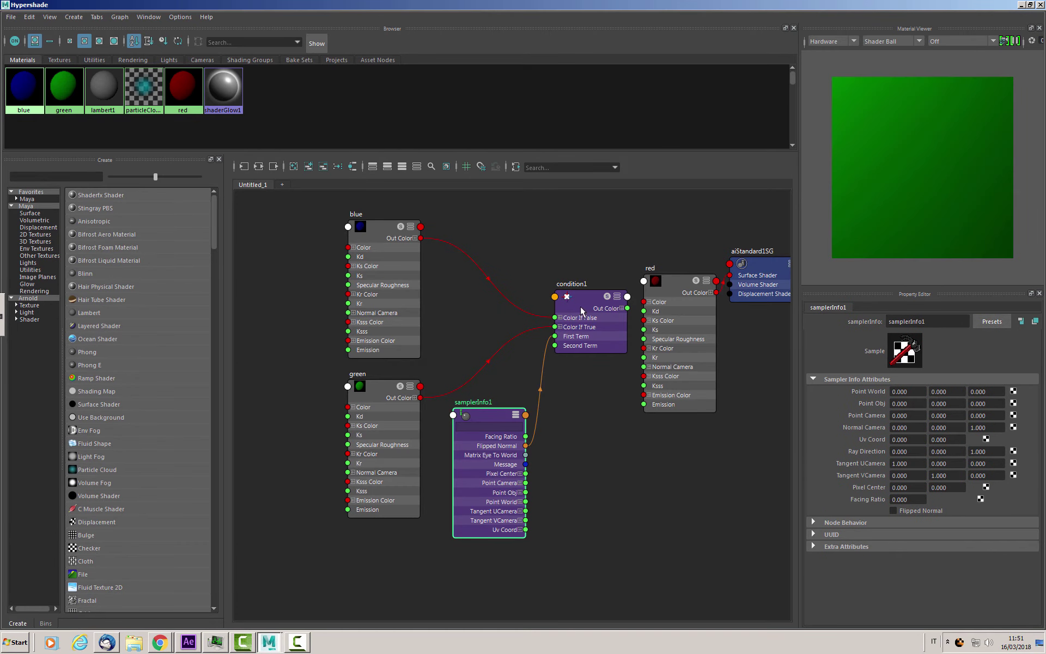
mouse_move(581, 309)
mouse_down()
mouse_move(551, 301)
mouse_move(645, 302)
mouse_up()
click(678, 286)
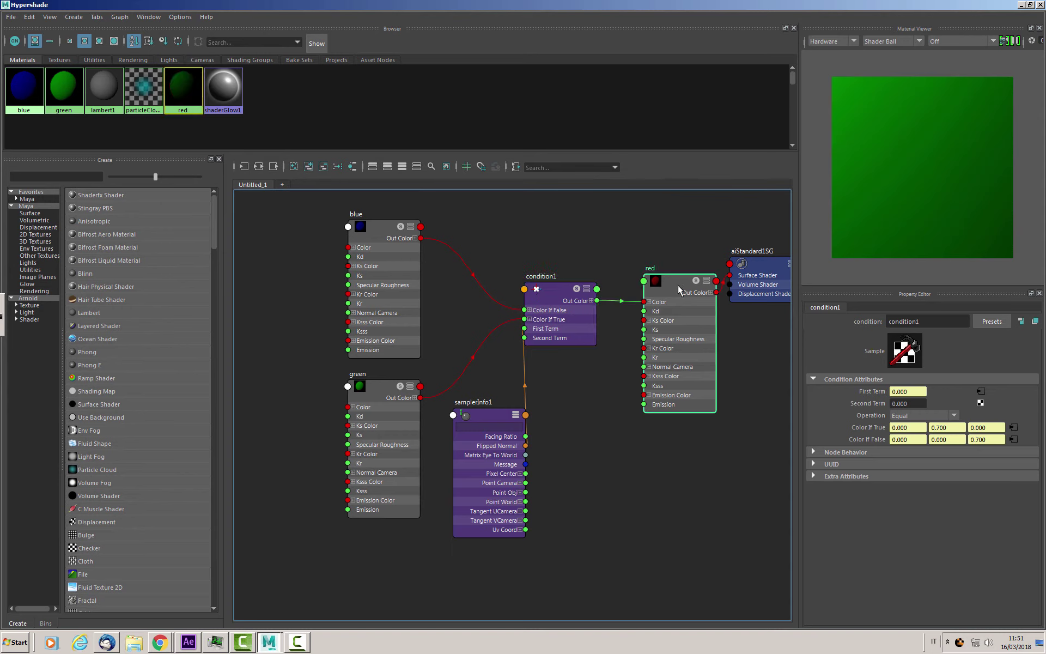
click(1021, 5)
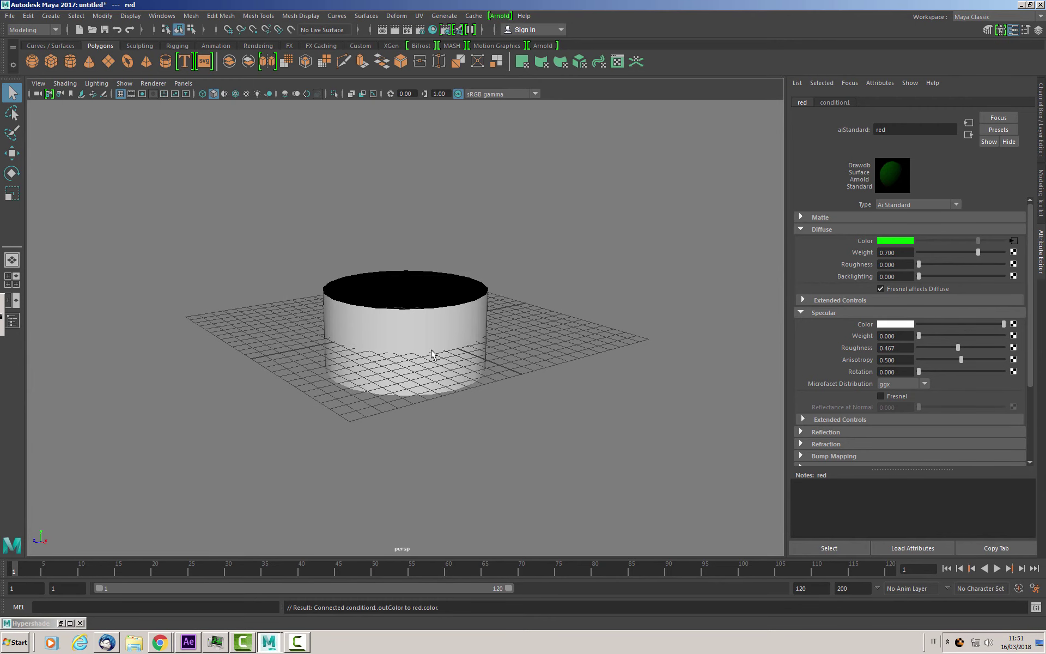
mouse_move(431, 354)
alt+mouse_down()
mouse_move(478, 334)
mouse_move(399, 342)
alt+mouse_up()
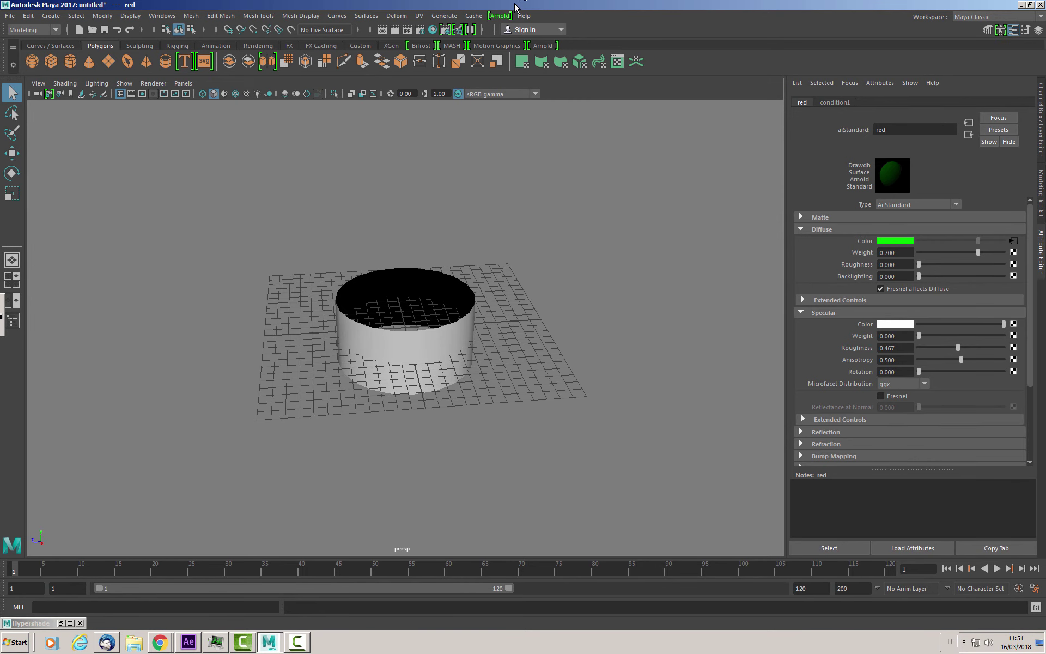
- Render the pipe in Arnold from several camera angles, checking the green outside and blue inside
click(499, 15)
click(514, 30)
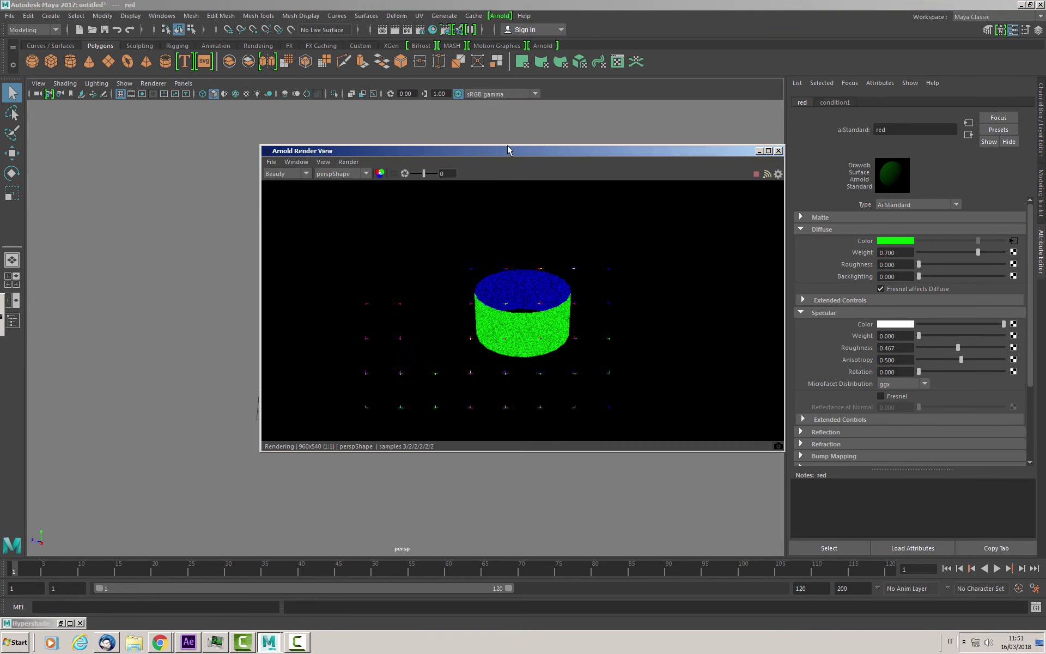
alt+drag(168, 206, 176, 280)
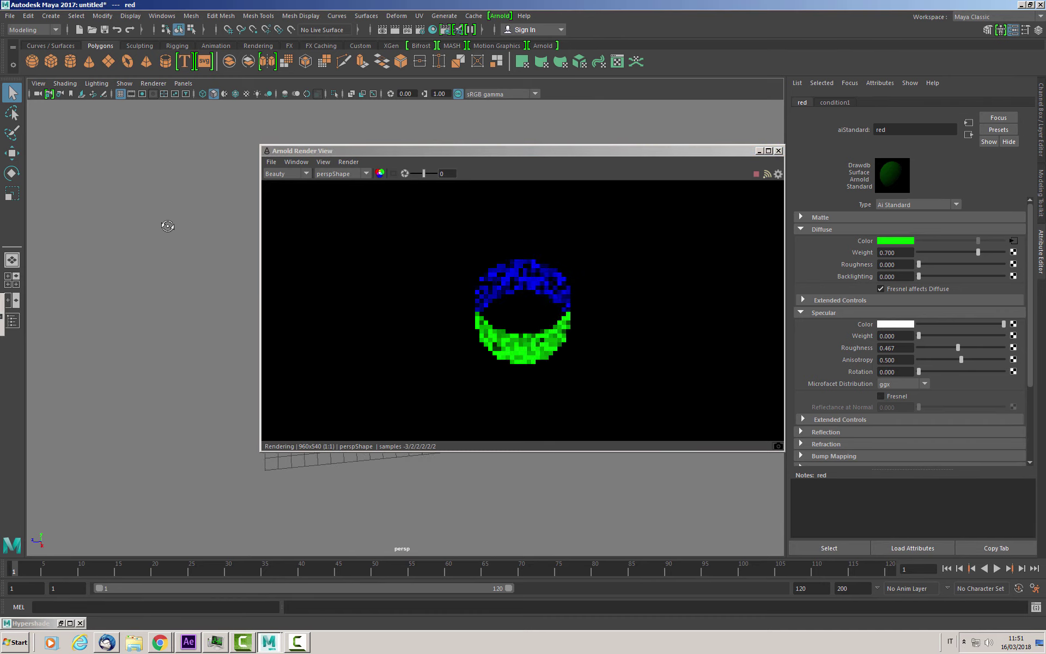
alt+drag(181, 269, 173, 223)
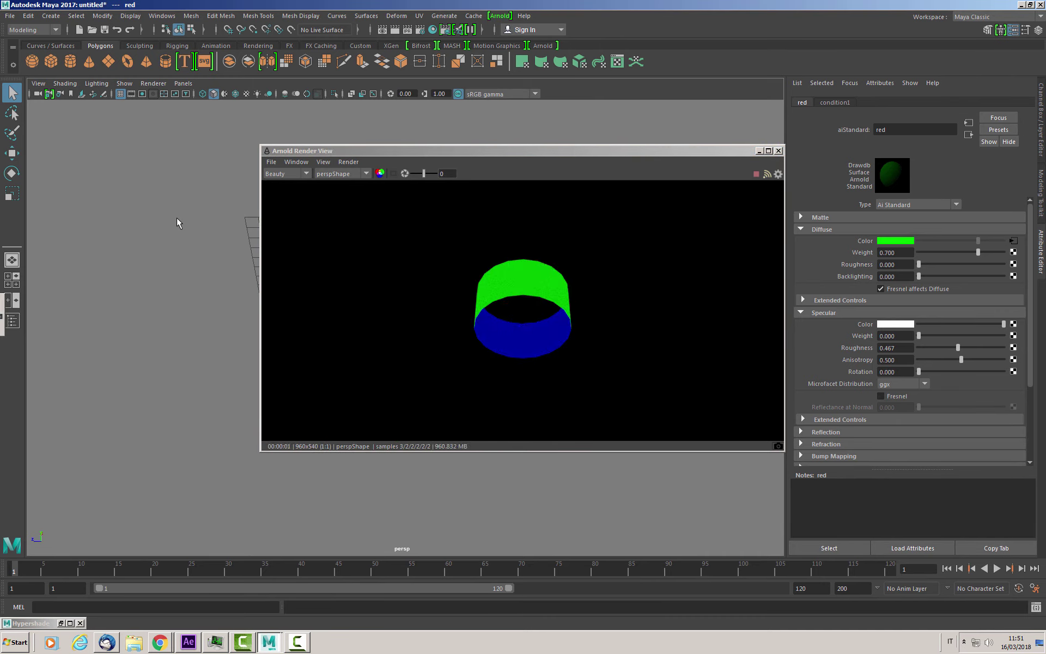
alt+drag(177, 218, 178, 220)
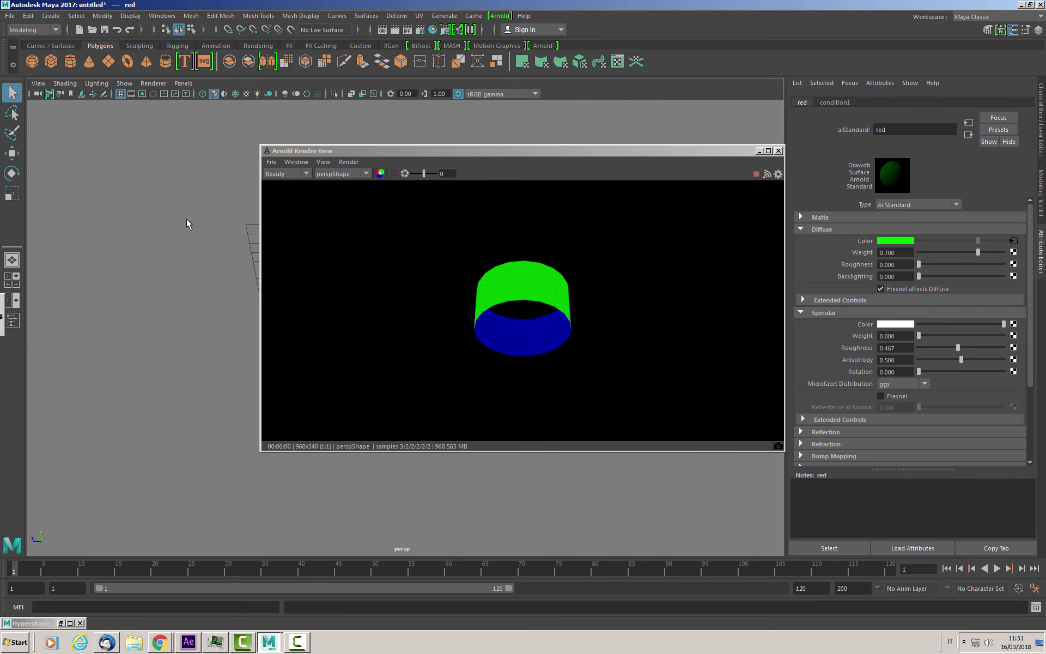
- Close Render View, then create a polygon plane and lift it above the open pipe
click(778, 151)
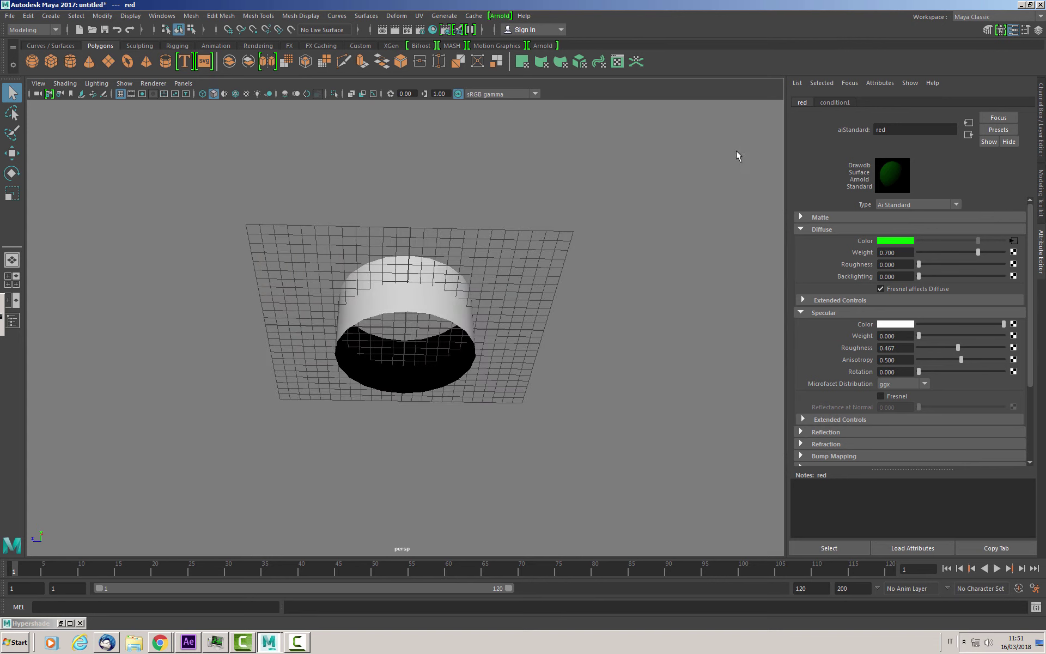
mouse_move(739, 156)
alt+mouse_down()
mouse_move(602, 217)
mouse_move(594, 180)
alt+mouse_up()
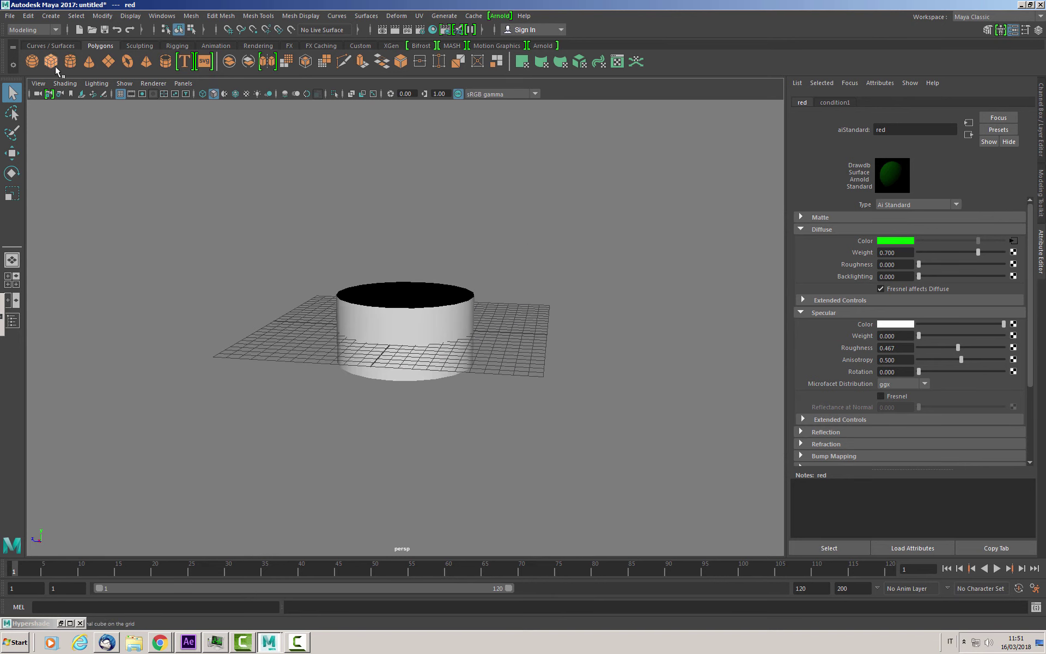
click(110, 65)
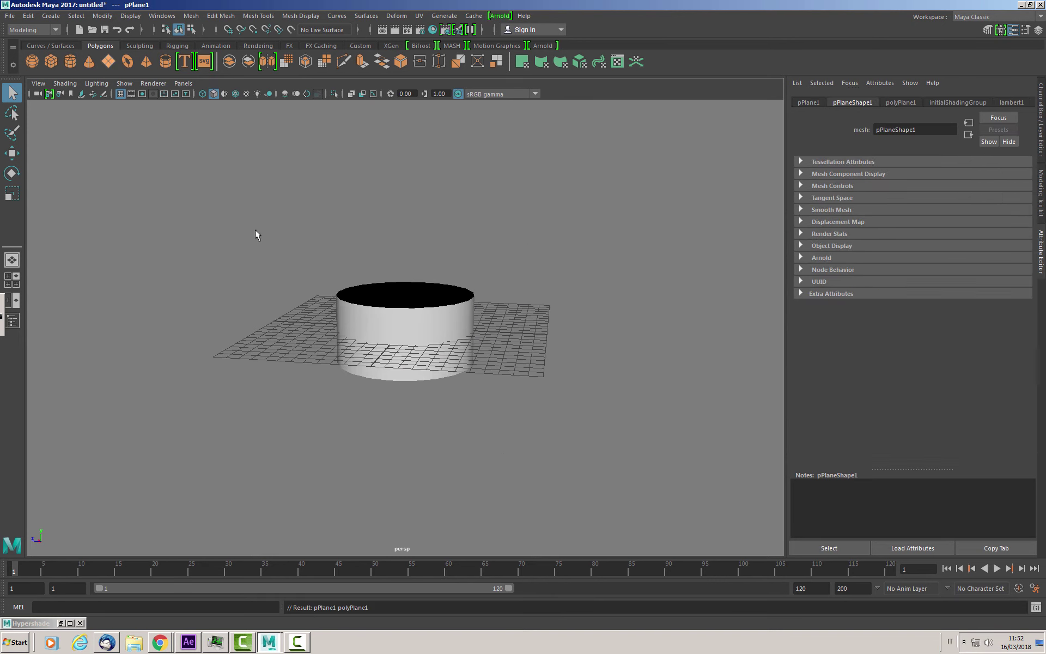
key(w)
drag(404, 280, 423, 192)
key(e)
key(w)
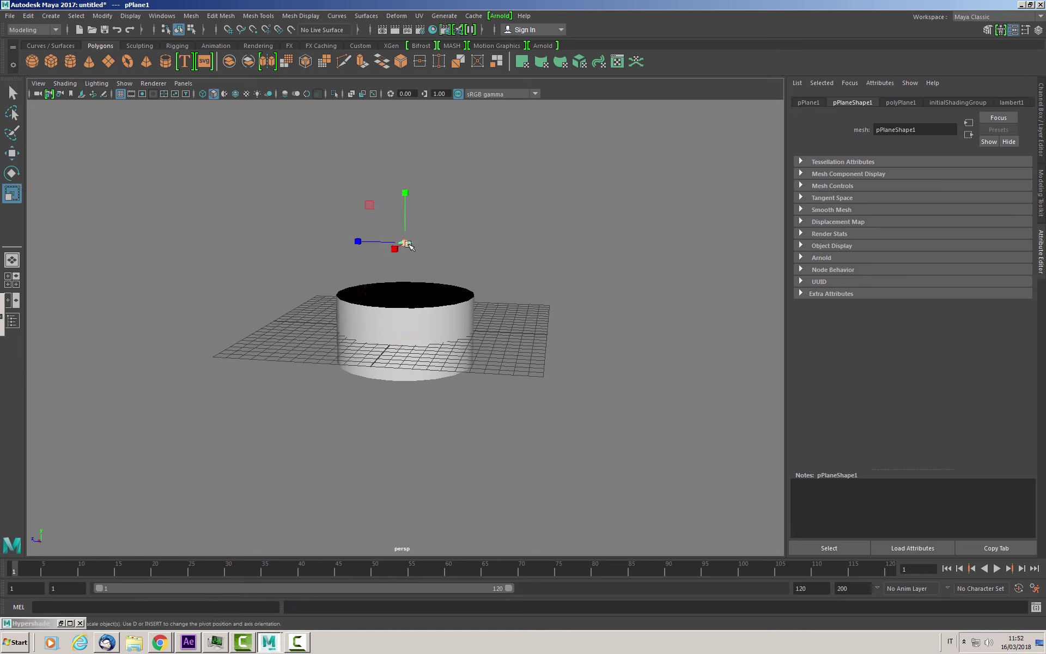
drag(405, 242, 584, 198)
key(r)
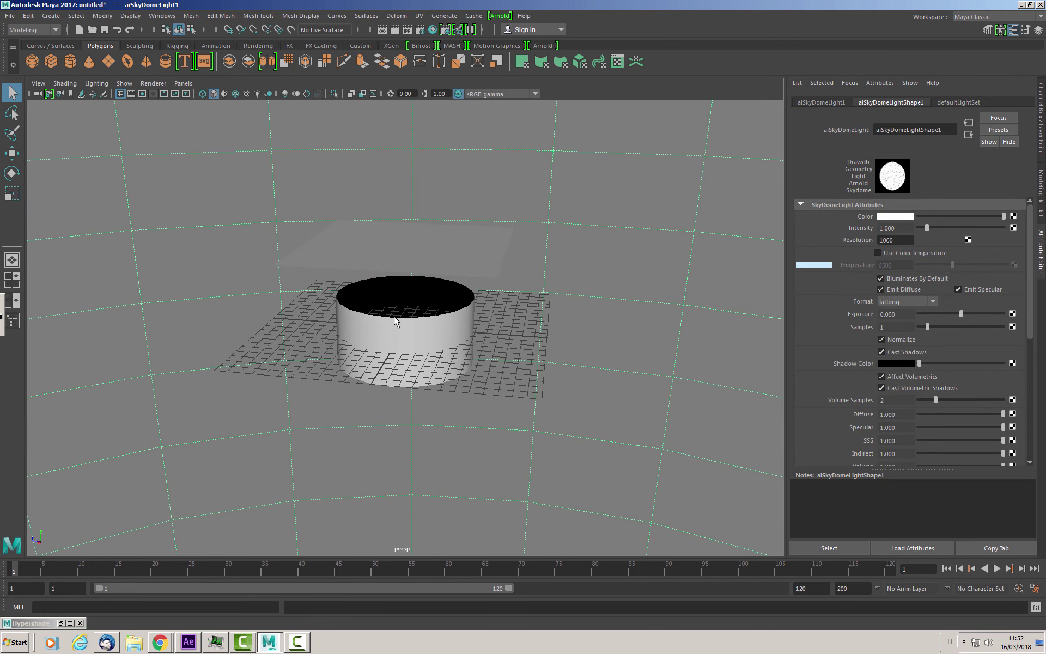
- Assign the red two-sided material to the floating plane in Hypershade
click(370, 264)
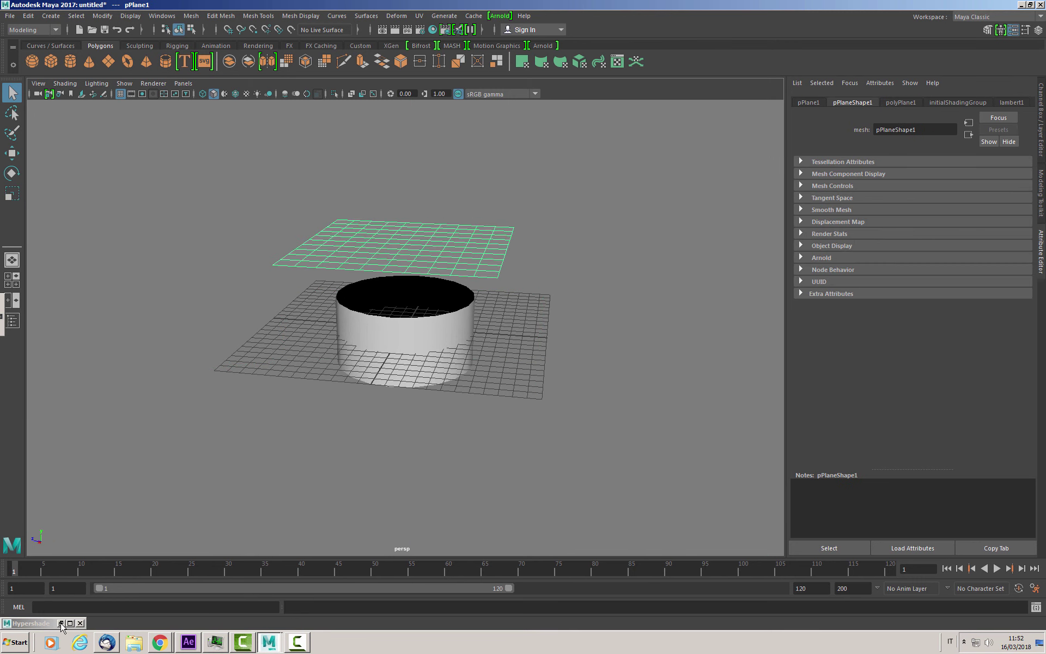
click(61, 624)
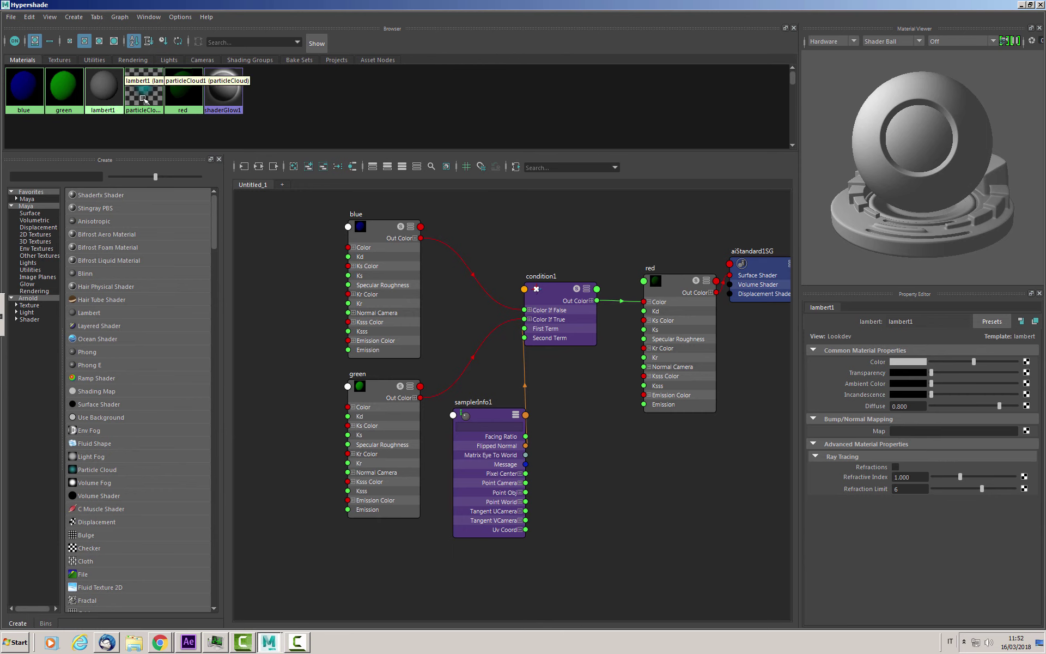
right_click(184, 94)
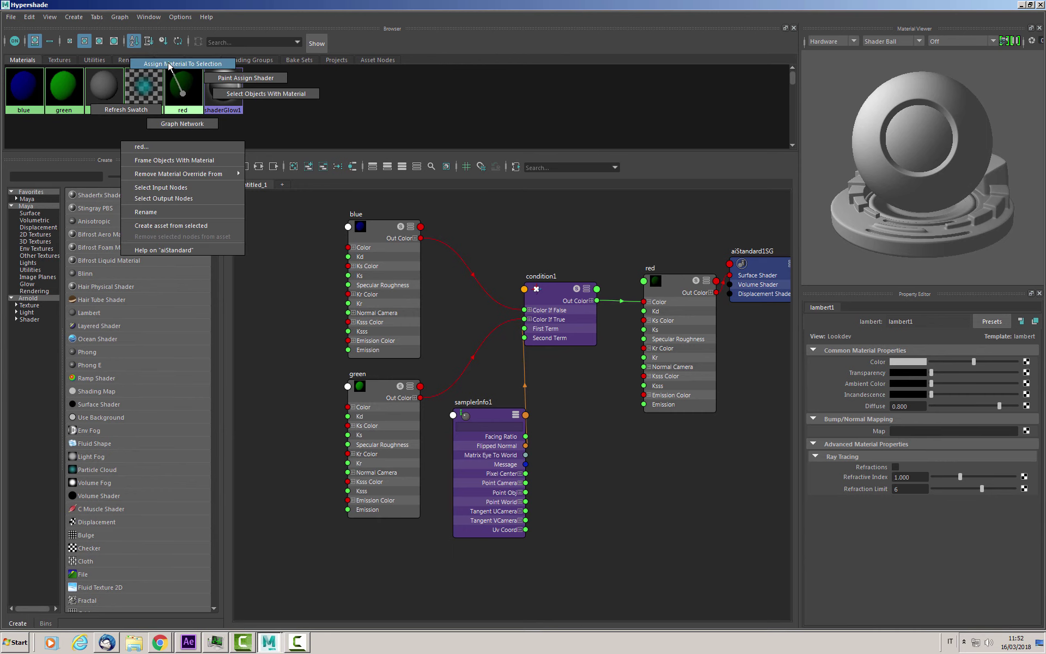
click(183, 94)
click(1022, 5)
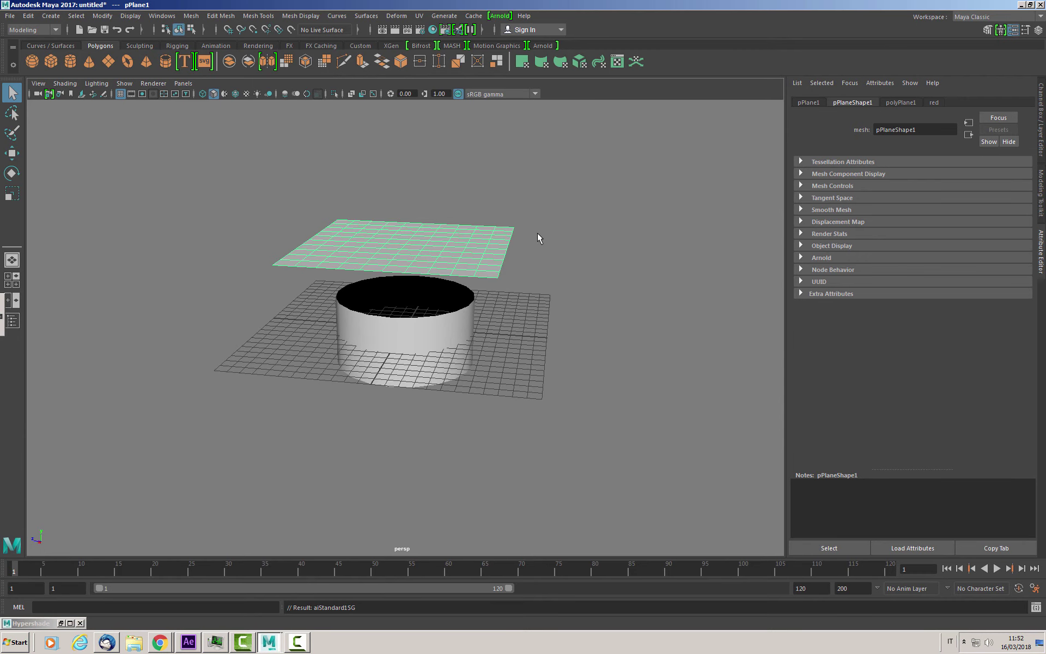
- Render with Arnold and orbit below and above the plane to compare green fronts and blue backs
click(499, 18)
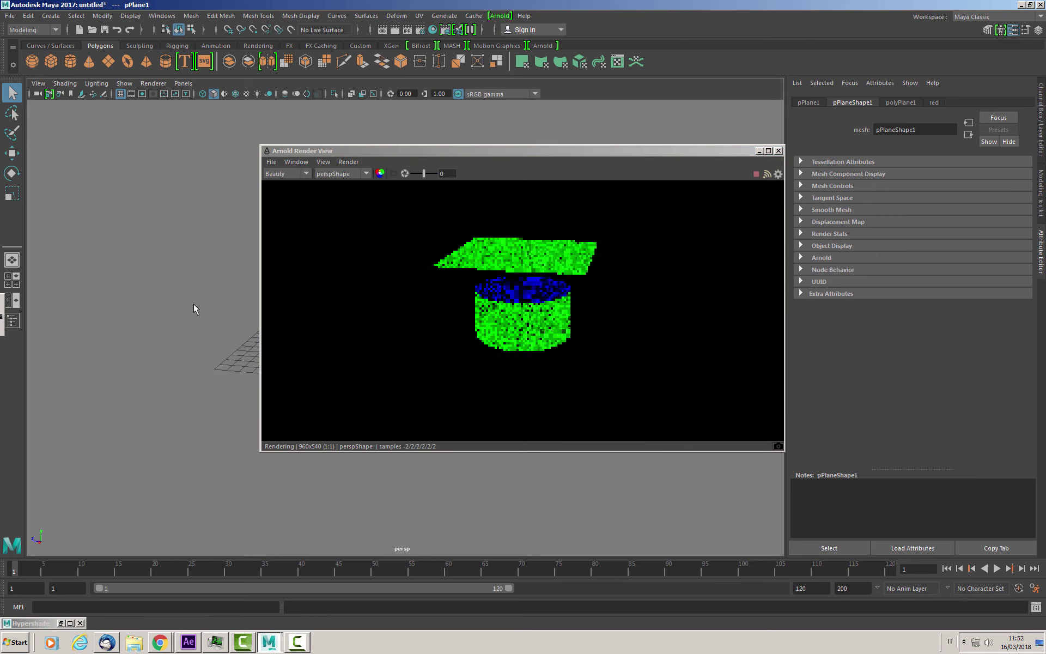
alt+drag(194, 304, 195, 278)
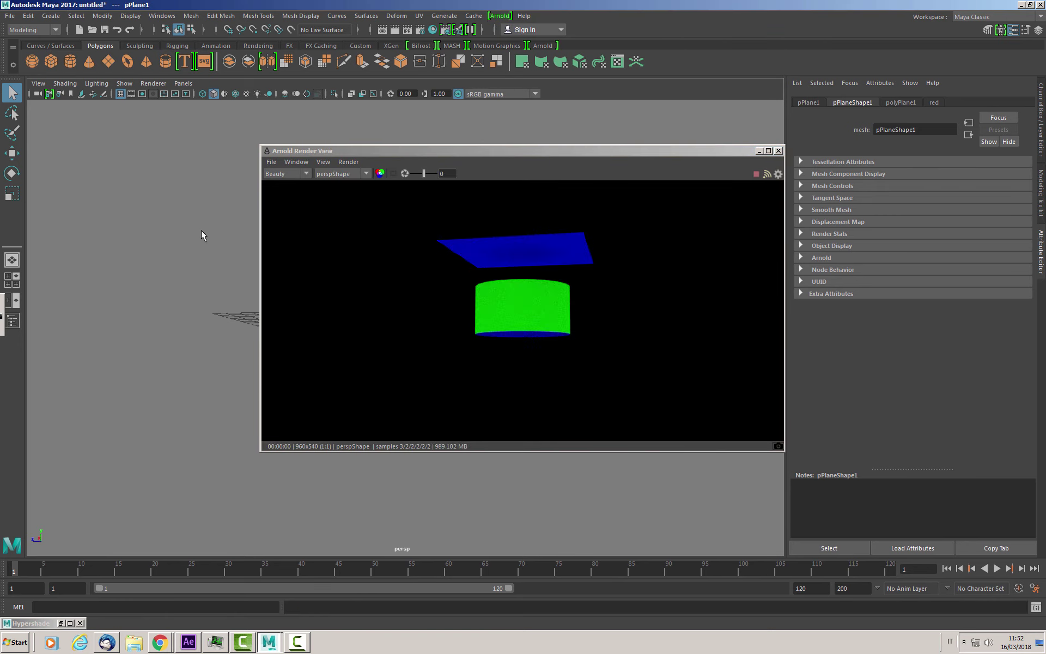
mouse_move(203, 233)
alt+mouse_down()
mouse_move(157, 274)
mouse_move(145, 234)
alt+mouse_up()
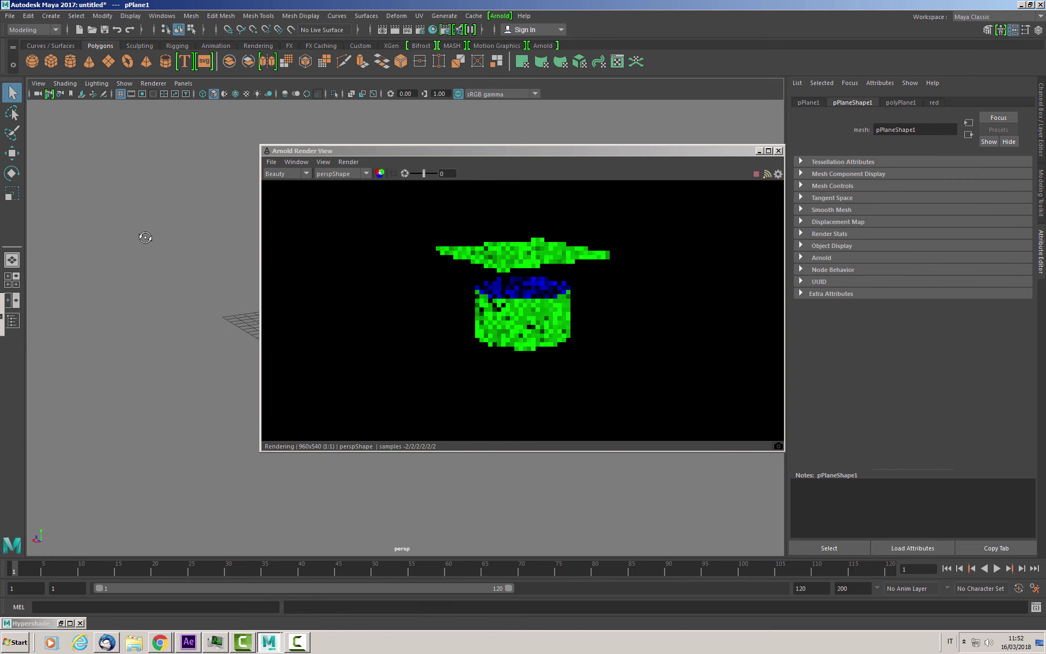